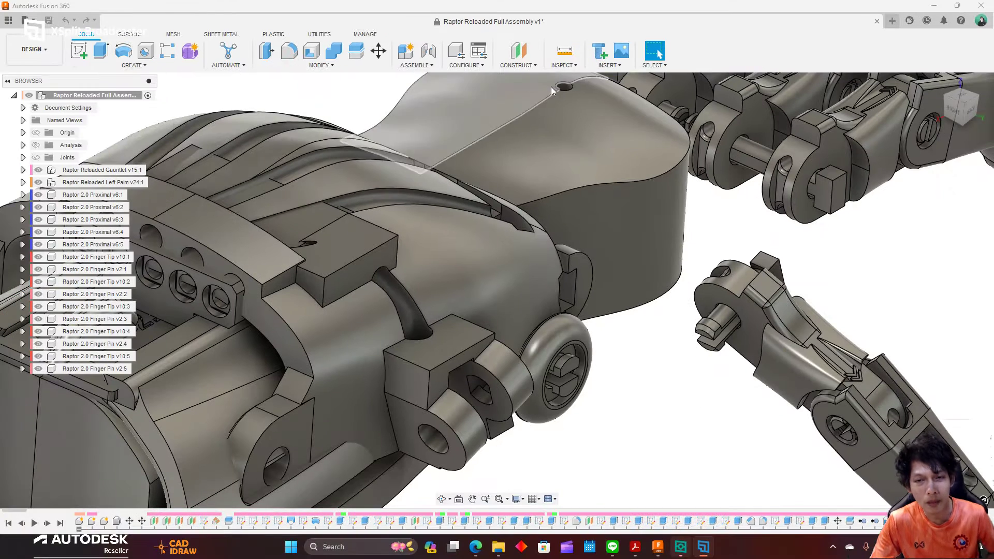
# Step: Browse the INSERT menu's content options while zooming toward the hand joint
pyautogui.click(611, 65)
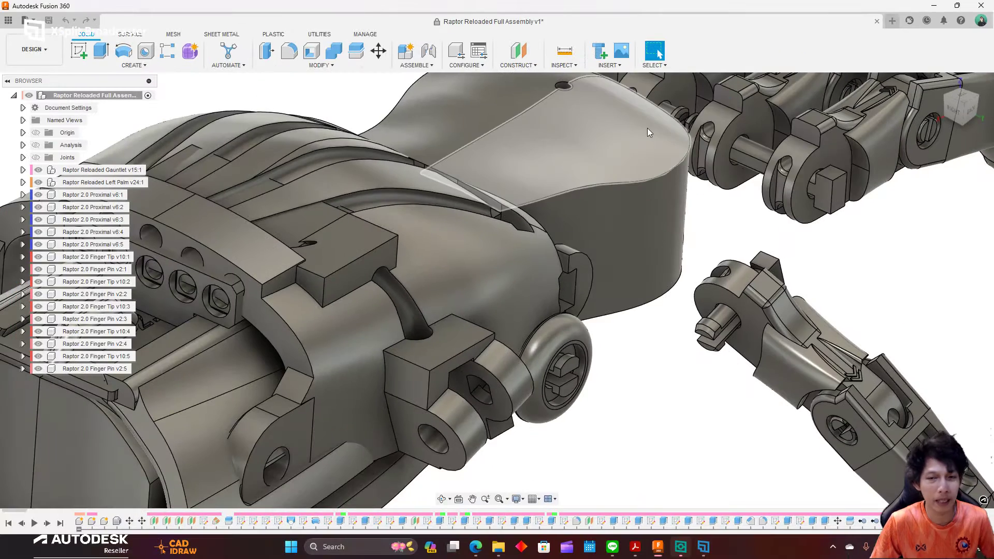
pyautogui.click(607, 66)
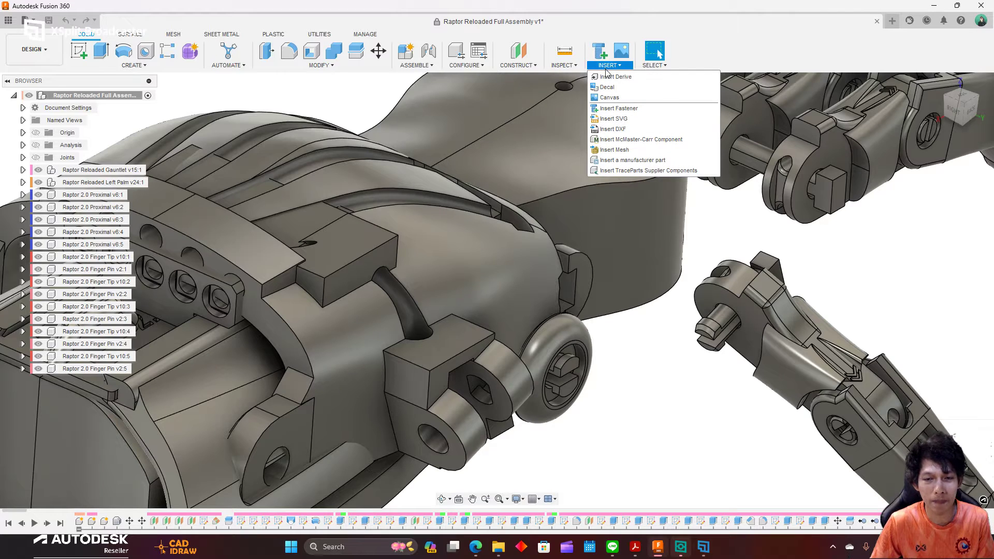
pyautogui.scroll(-5, 486, 336)
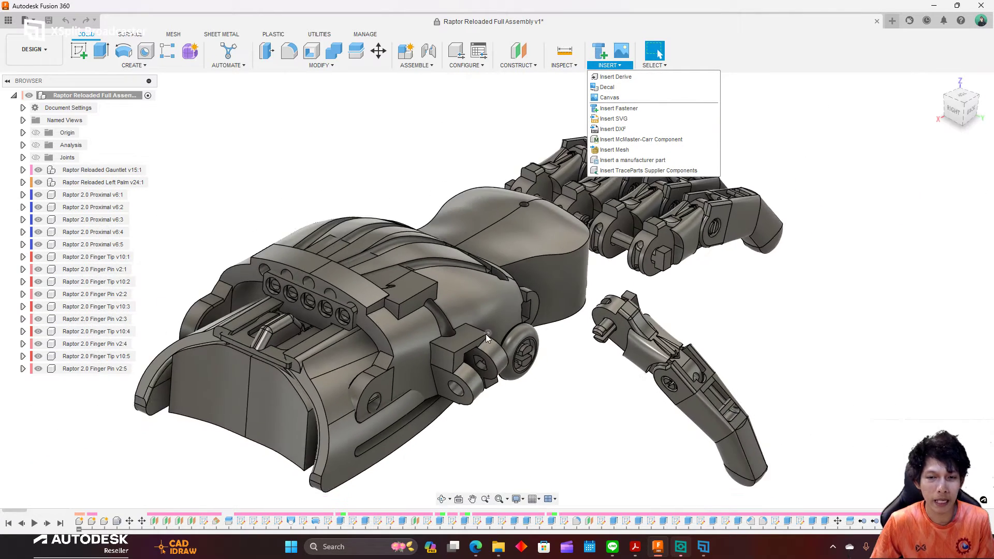
pyautogui.scroll(3, 487, 338)
pyautogui.scroll(3, 466, 353)
pyautogui.scroll(2, 418, 411)
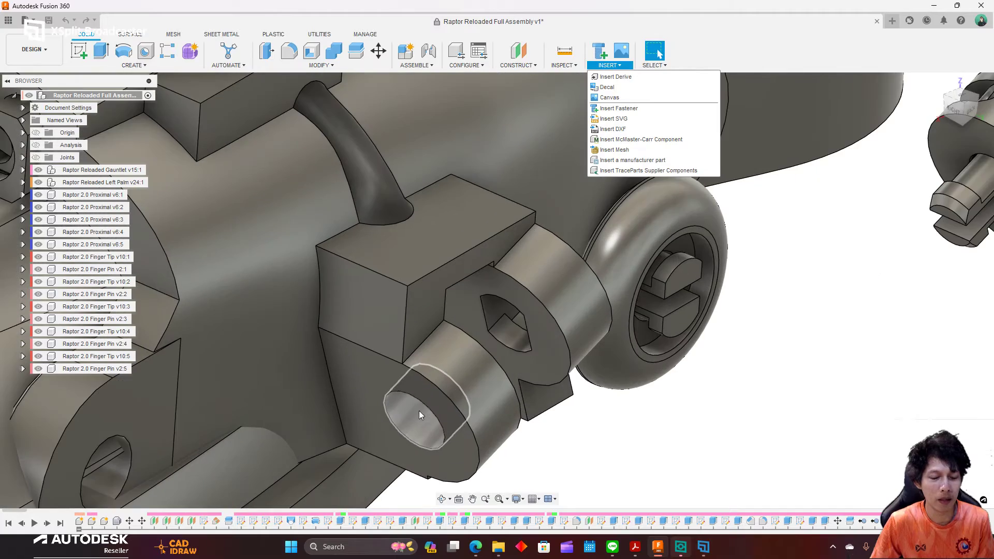
# Step: Orbit to face the pin hole and bring up Insert Fastener beside the joint
pyautogui.keyDown('shift'); pyautogui.moveTo(392, 401); pyautogui.dragTo(414, 397, button='middle'); pyautogui.keyUp('shift')
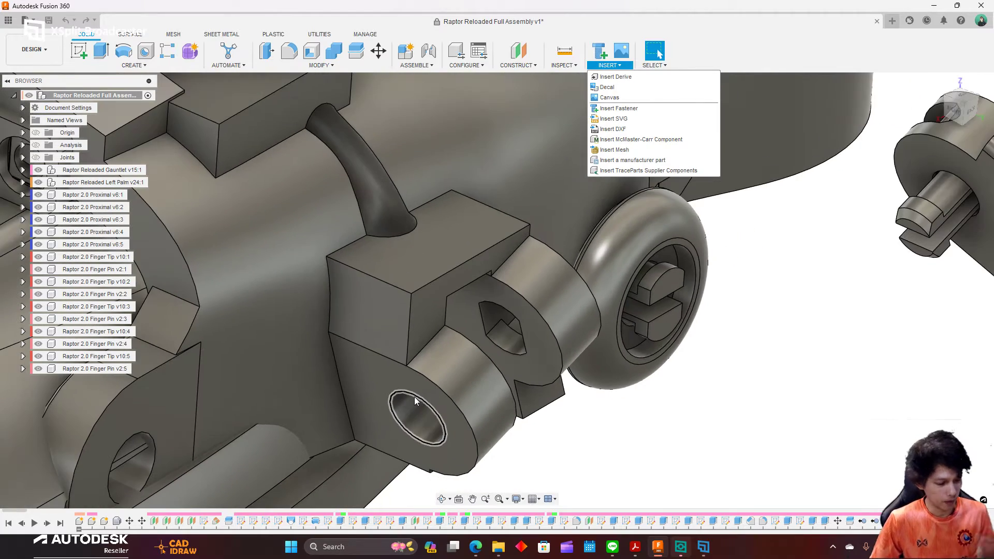
pyautogui.moveTo(502, 402)
pyautogui.keyDown('shift'); pyautogui.mouseDown(button='middle')
pyautogui.moveTo(371, 399)
pyautogui.moveTo(537, 310)
pyautogui.moveTo(570, 259)
pyautogui.mouseUp(button='middle'); pyautogui.keyUp('shift')
pyautogui.click(658, 109)
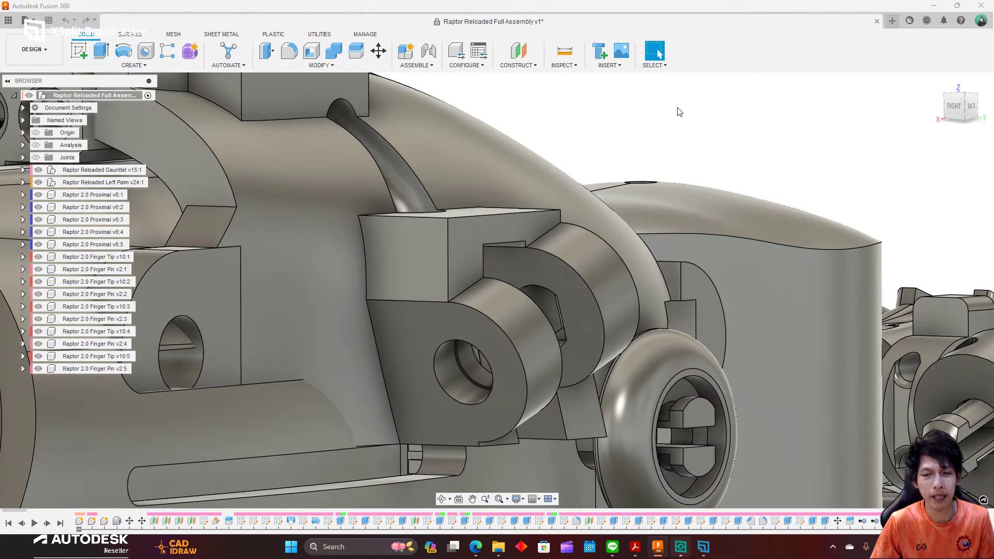
pyautogui.moveTo(847, 133); pyautogui.dragTo(770, 107)
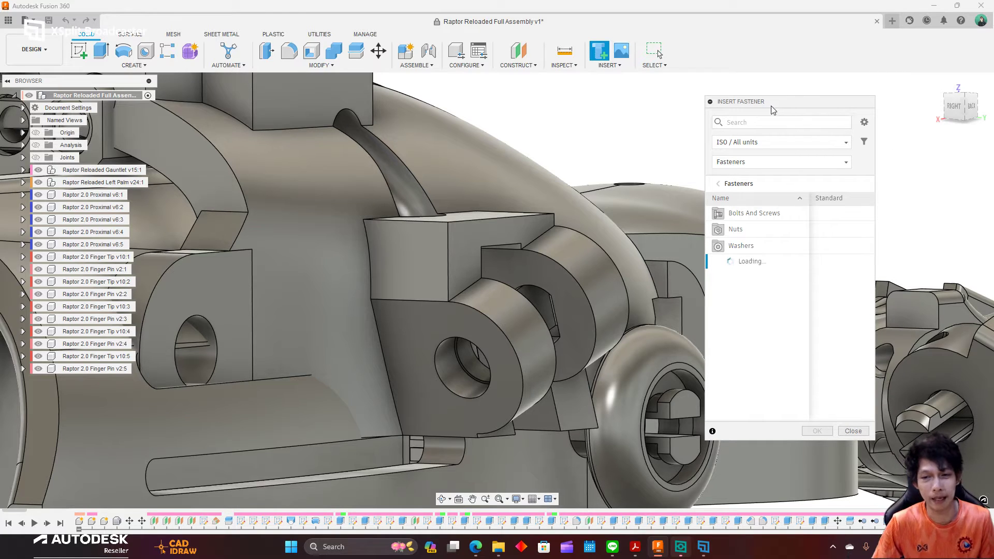
pyautogui.click(763, 150)
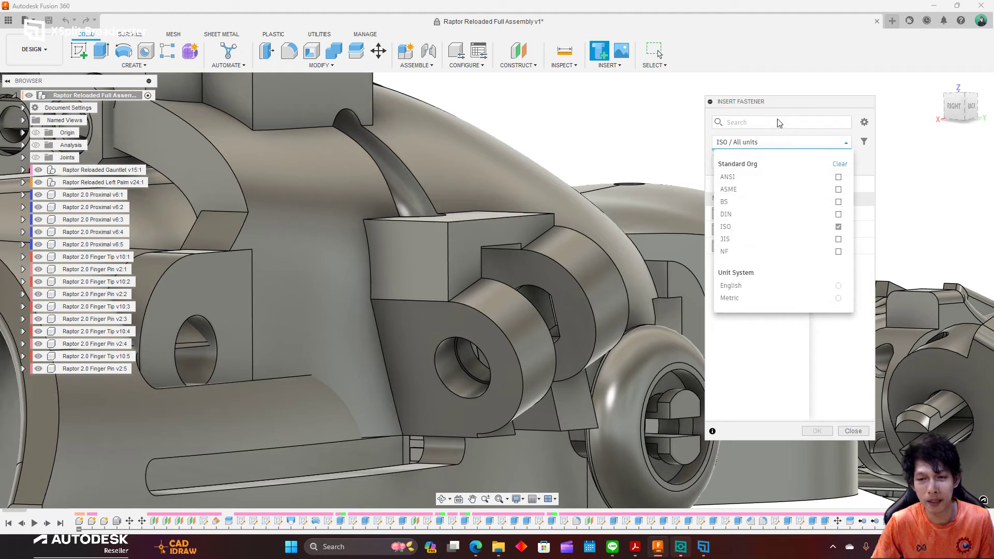
pyautogui.click(871, 170)
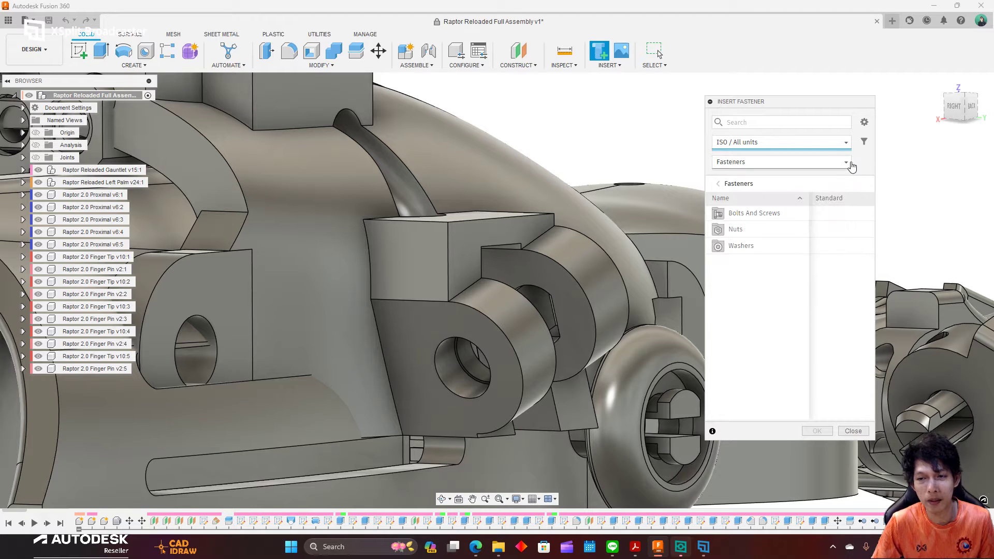
pyautogui.hotkey('ctrl', '1')
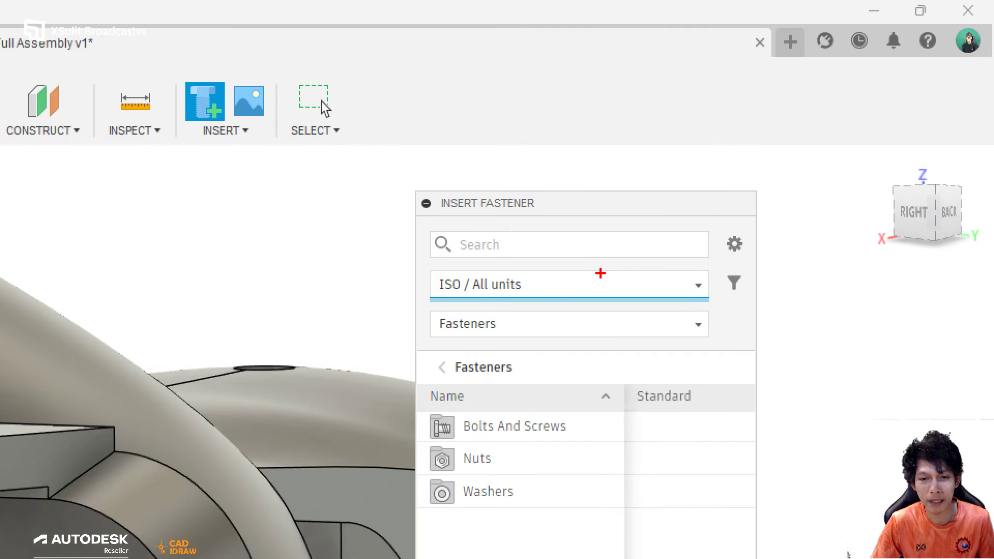
pyautogui.moveTo(564, 244); pyautogui.dragTo(619, 210)
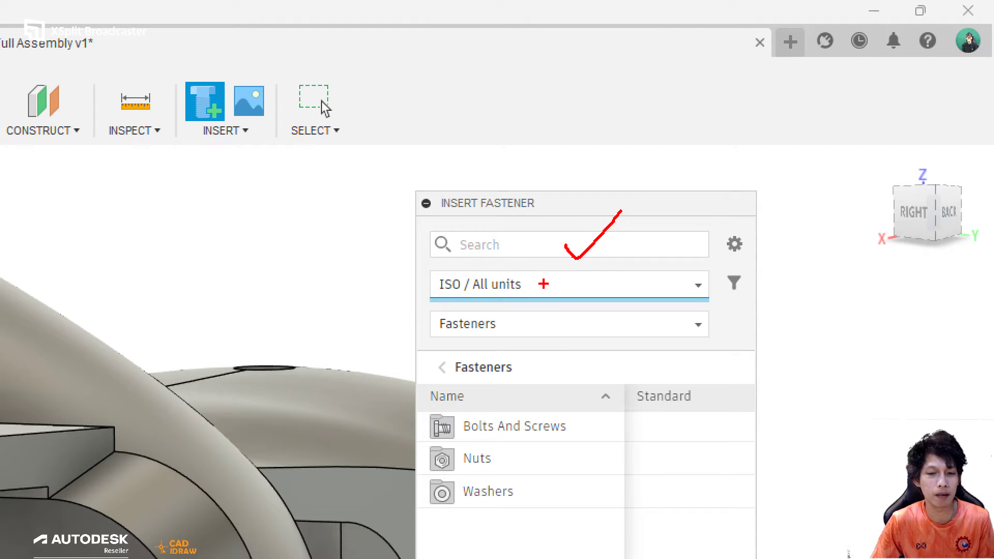
pyautogui.moveTo(543, 283); pyautogui.dragTo(571, 269)
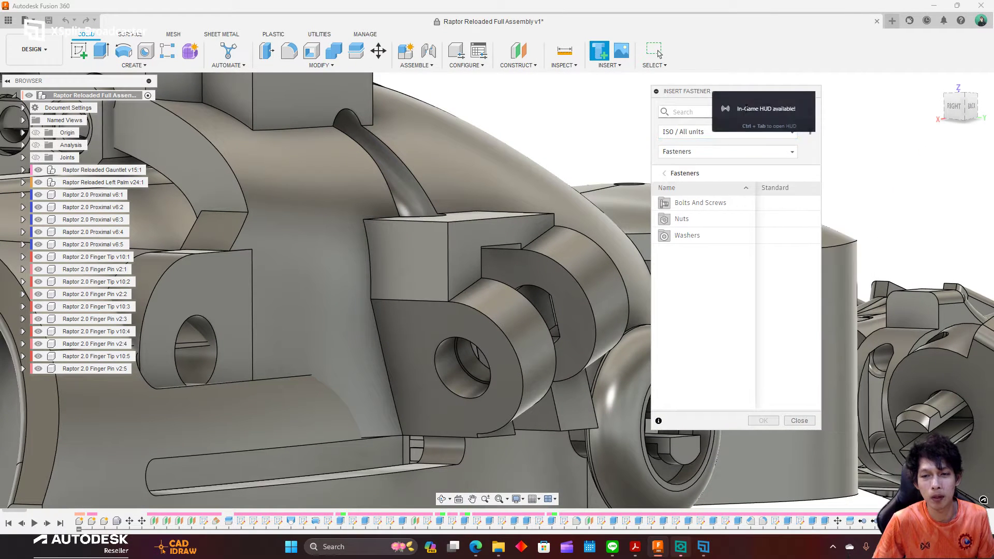
# Step: Filter fasteners to ISO standard with Metric units, then expand the Fasteners category tree
pyautogui.click(683, 135)
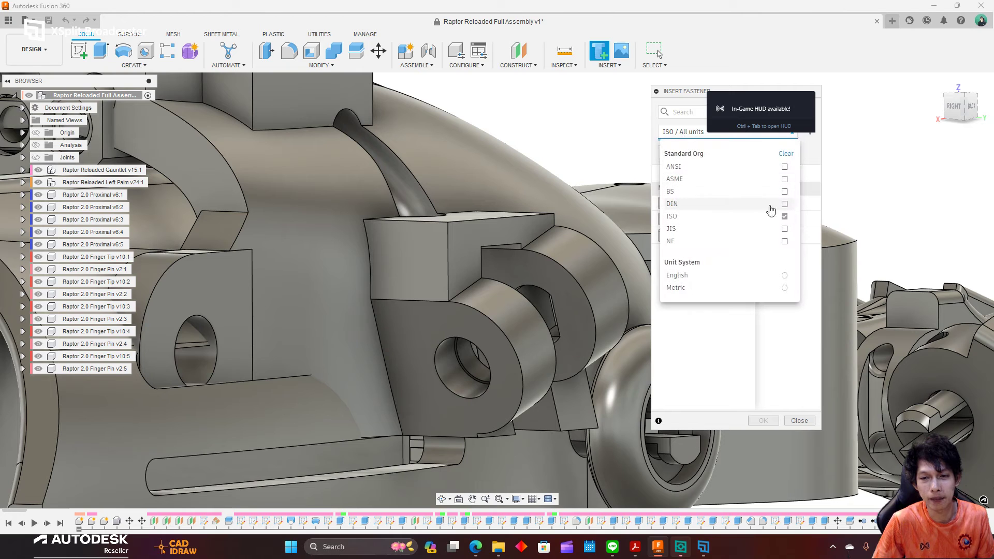
pyautogui.click(784, 216)
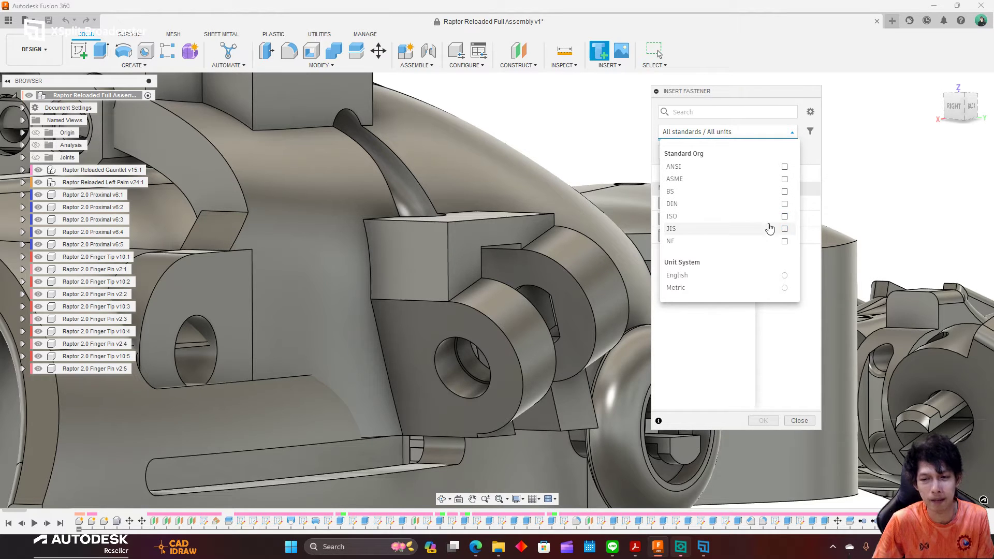
pyautogui.click(784, 217)
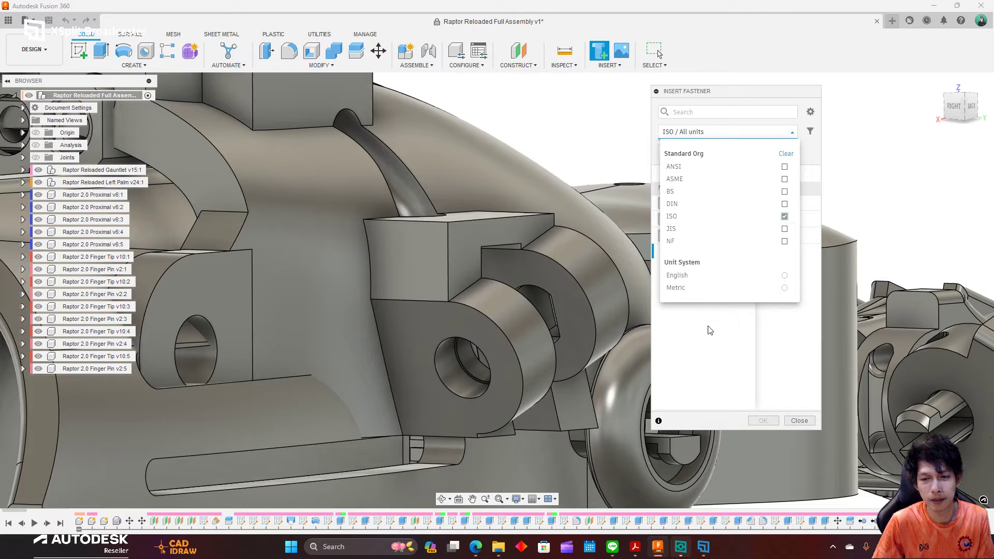
pyautogui.click(783, 289)
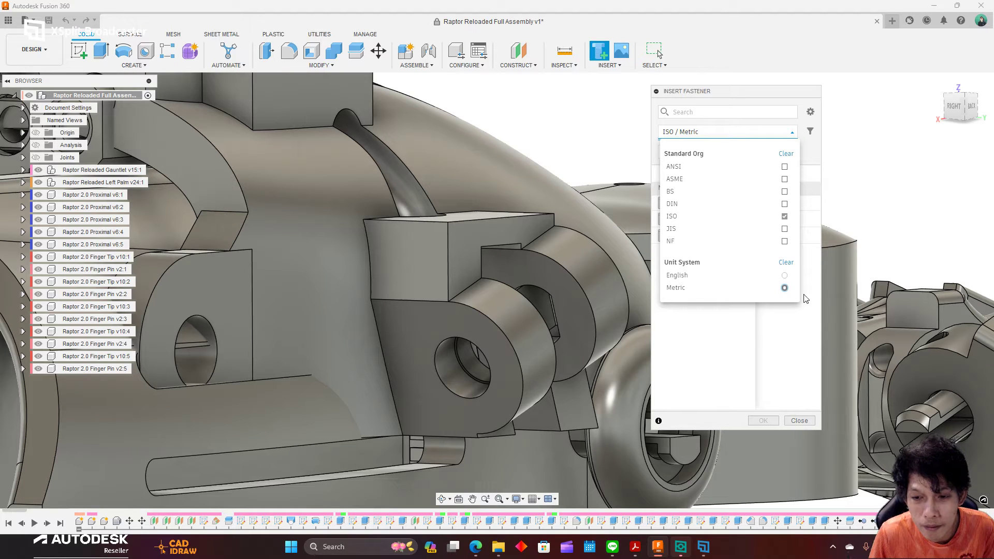
pyautogui.click(719, 310)
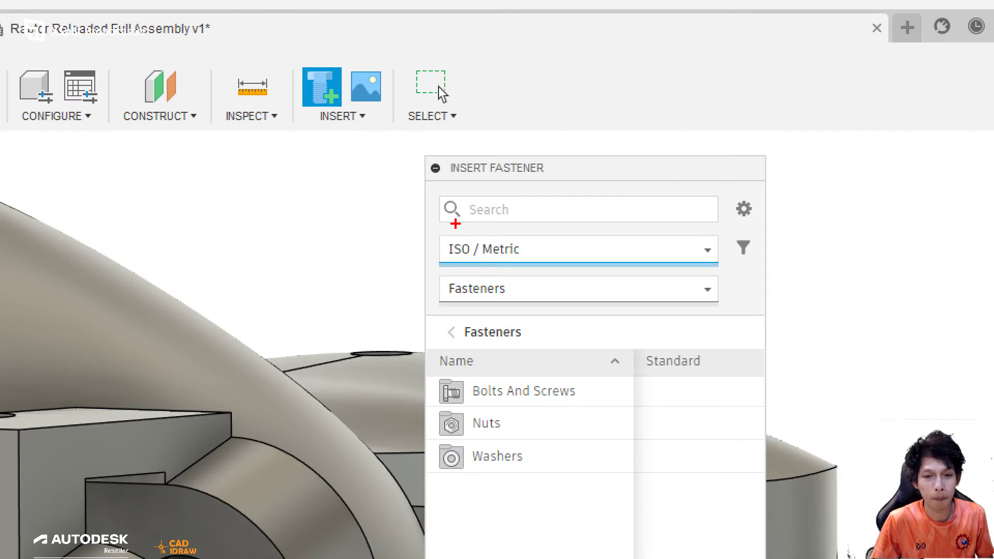
pyautogui.moveTo(454, 226); pyautogui.dragTo(440, 236)
pyautogui.moveTo(510, 215); pyautogui.dragTo(499, 234)
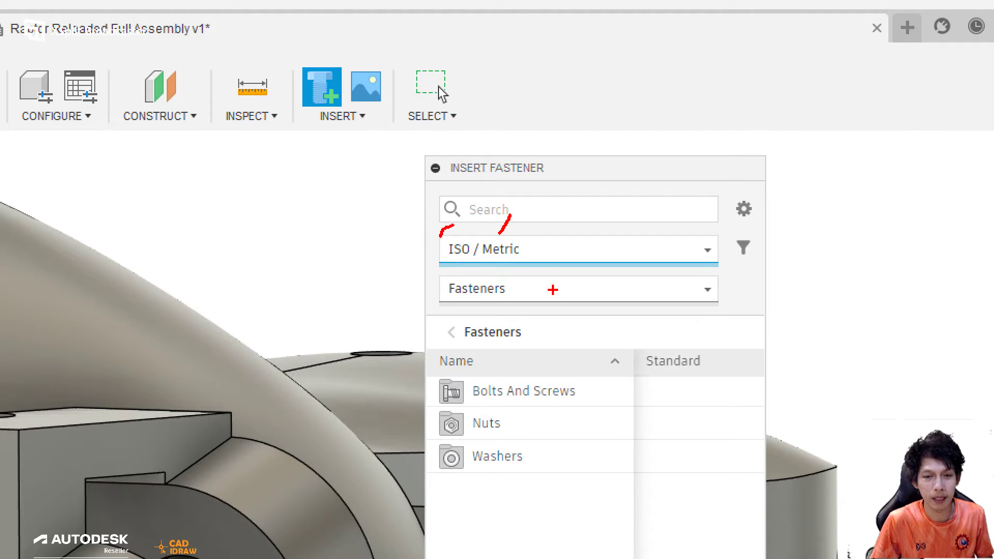
pyautogui.moveTo(567, 293); pyautogui.dragTo(605, 274)
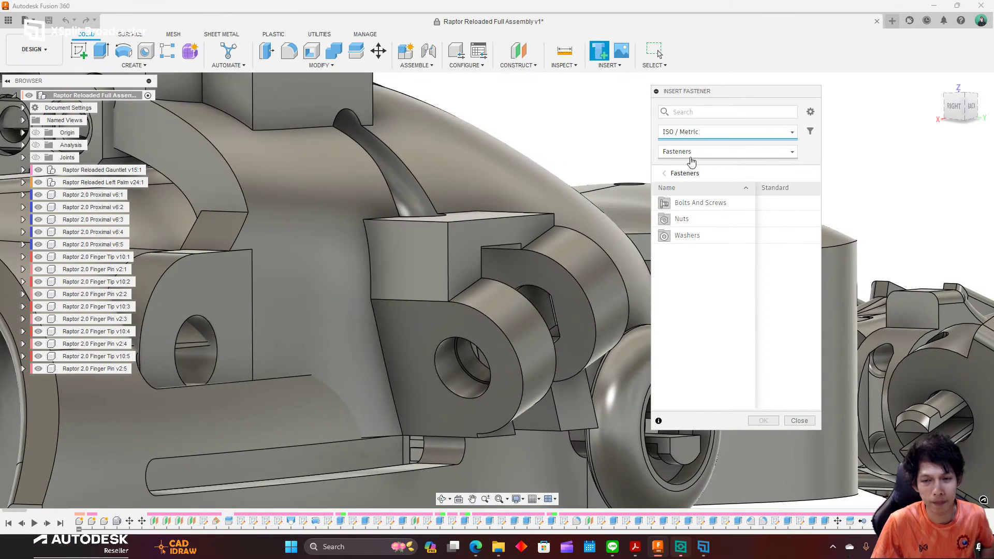
pyautogui.click(697, 152)
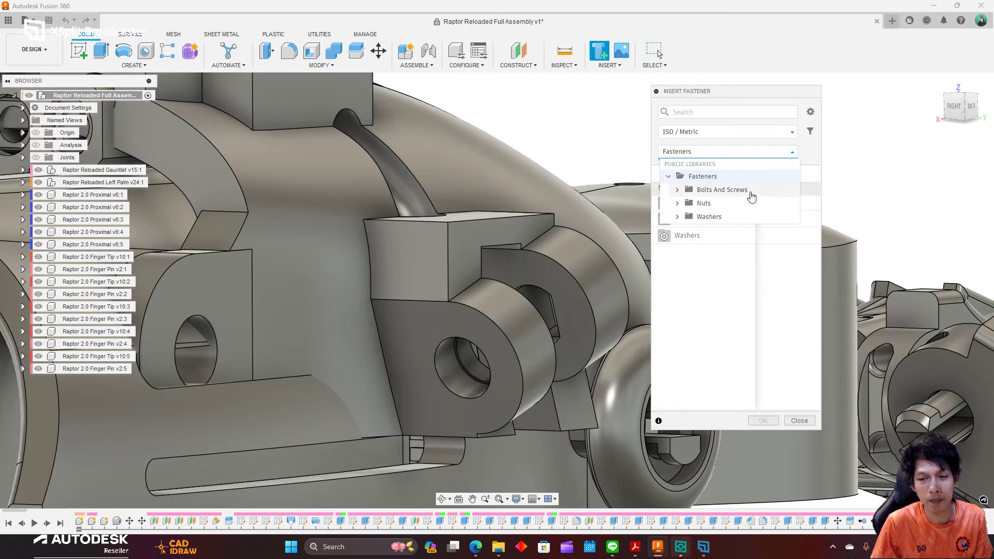
# Step: Browse washer, nut and bolt categories, viewing the Hex Head Sheet Metal screws
pyautogui.click(700, 219)
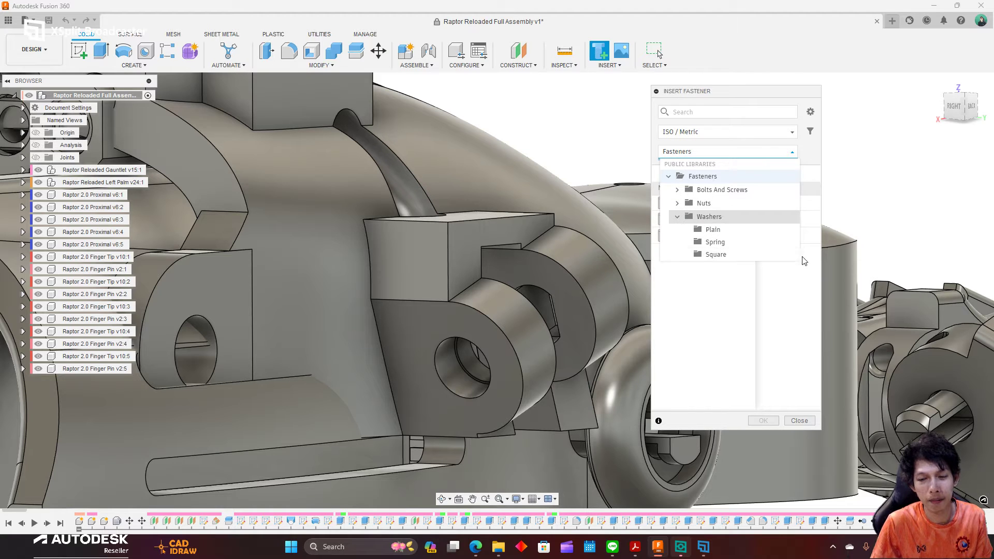
pyautogui.click(676, 203)
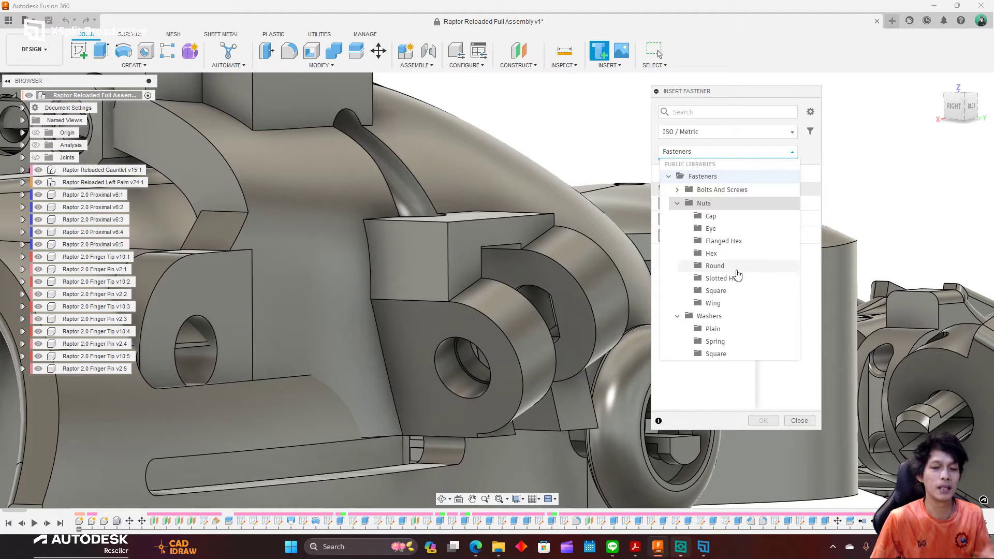
pyautogui.click(677, 189)
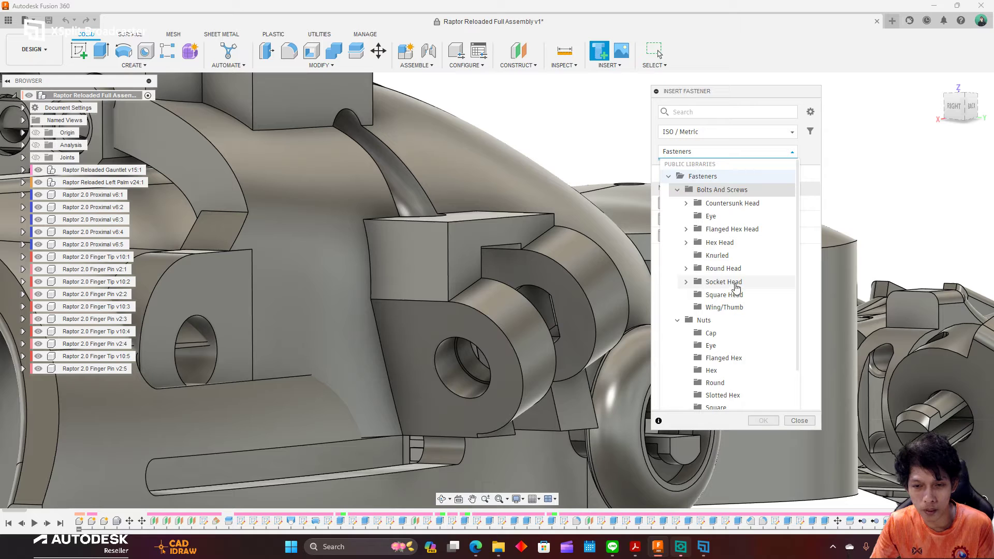
pyautogui.click(686, 243)
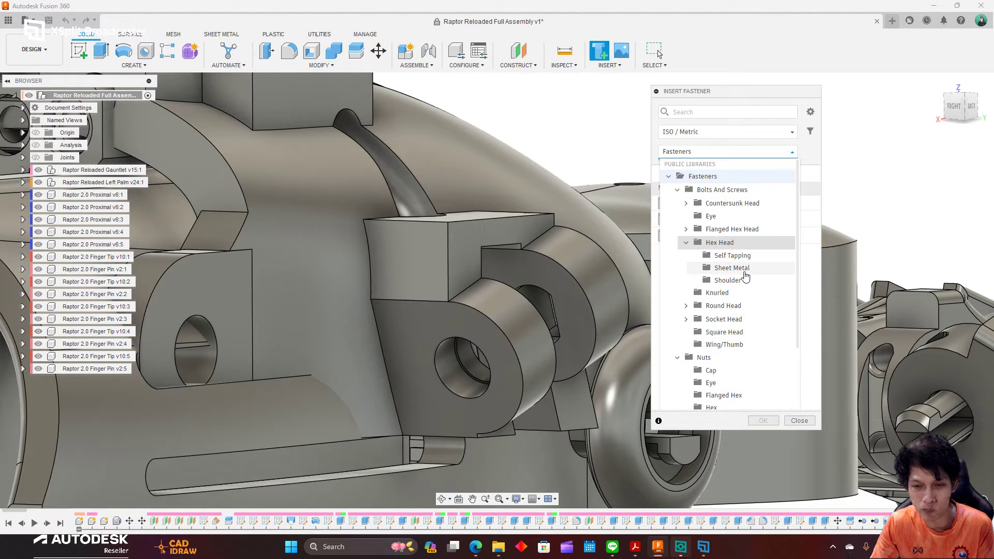
pyautogui.click(746, 269)
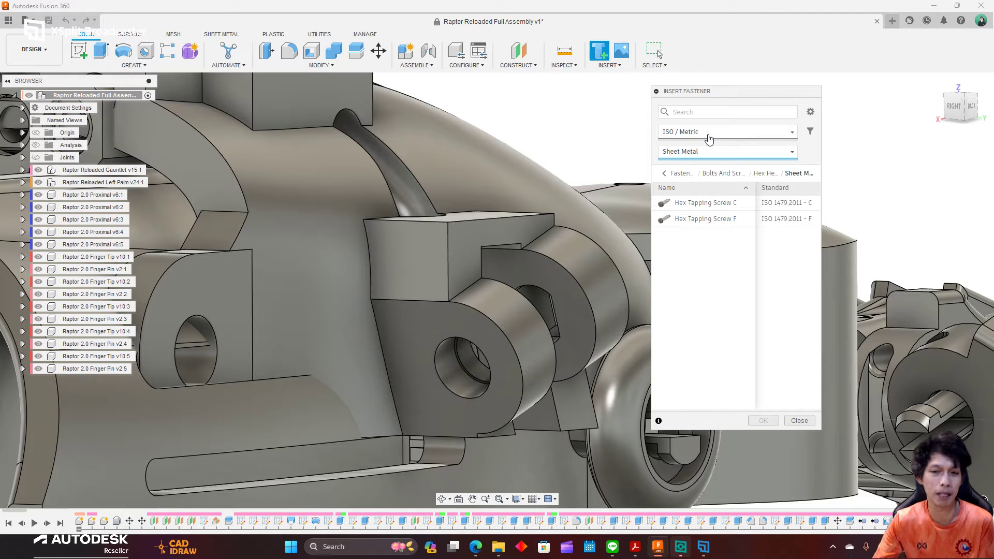
# Step: In Socket Head, widen the panel and pick Hex Socket Head Cap Screw (ISO 4762:2004)
pyautogui.click(722, 154)
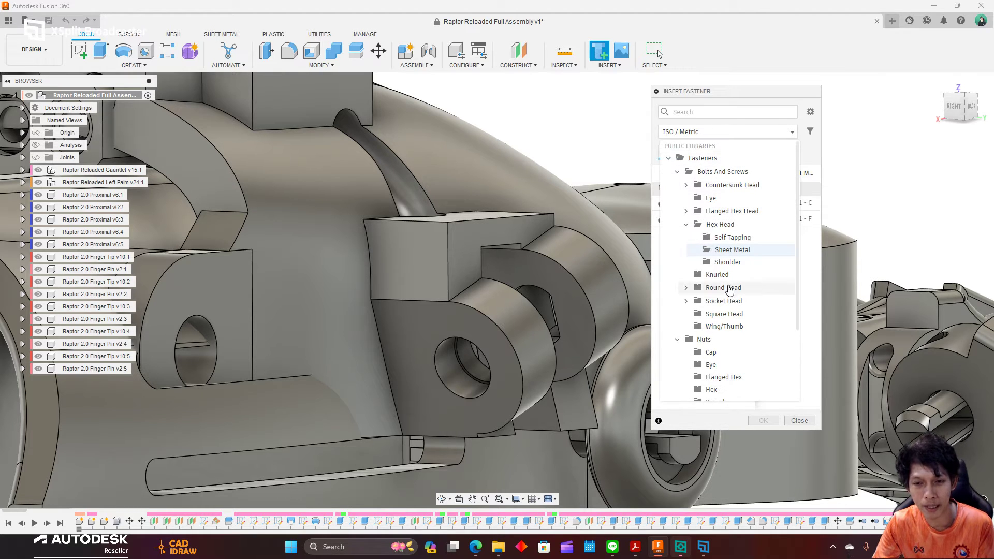
pyautogui.click(741, 305)
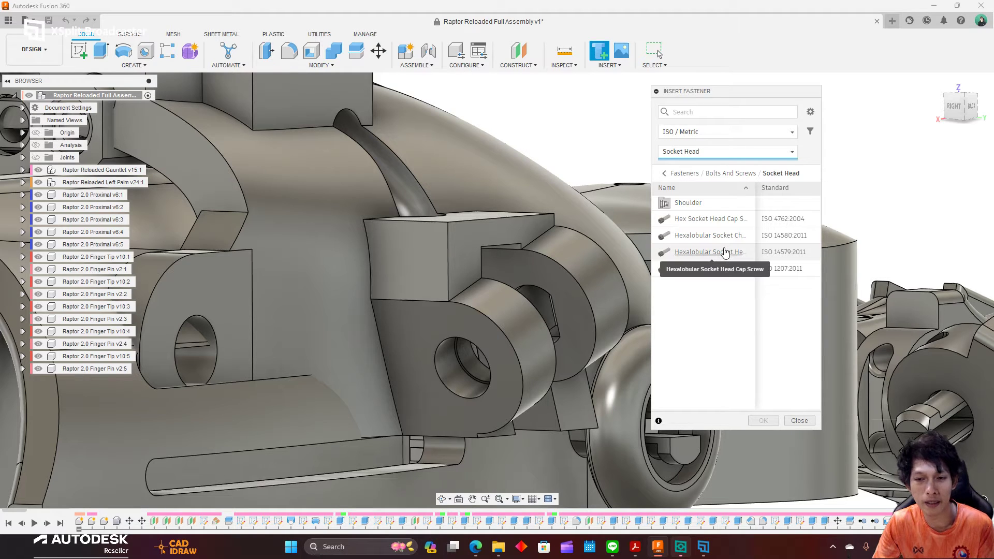
pyautogui.moveTo(821, 255); pyautogui.dragTo(930, 255)
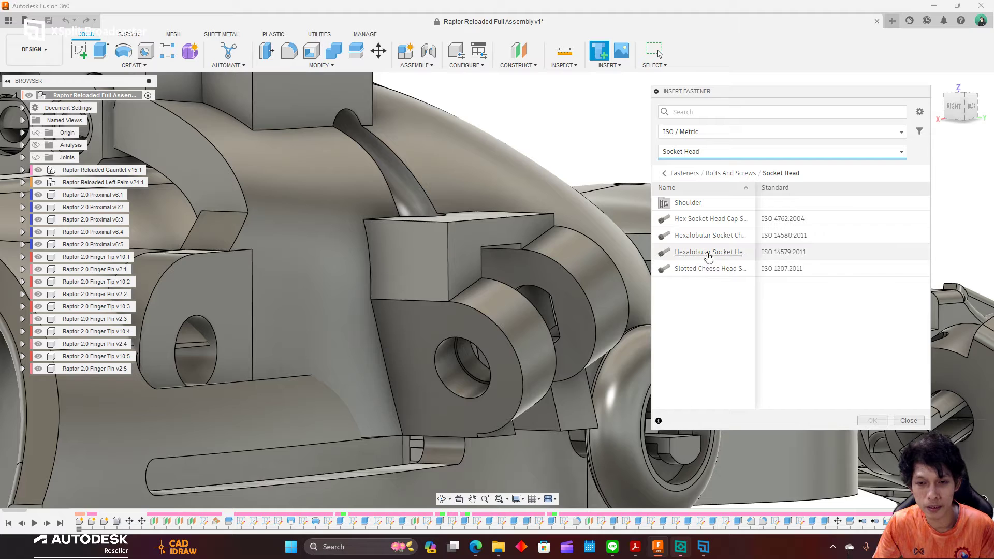
pyautogui.moveTo(652, 307); pyautogui.dragTo(616, 308)
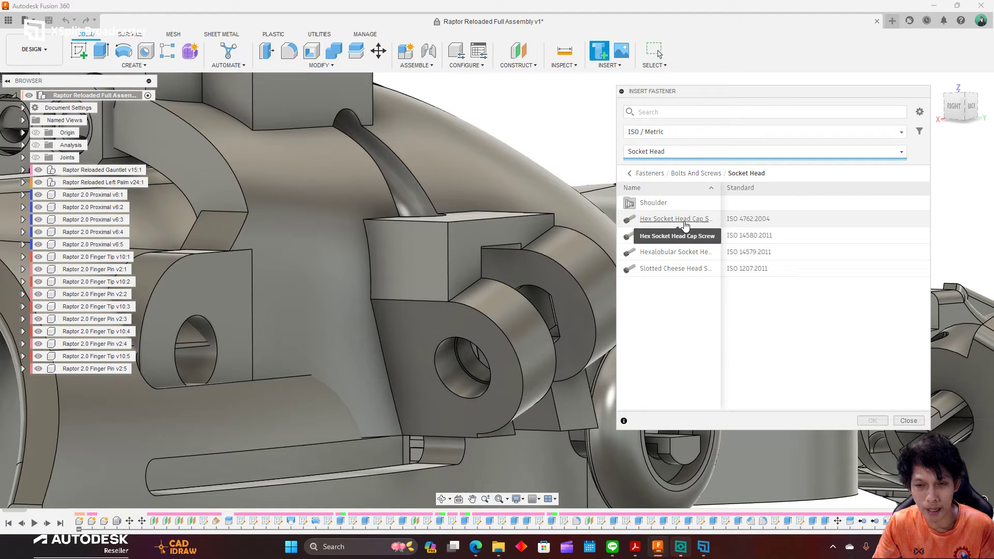
pyautogui.click(683, 224)
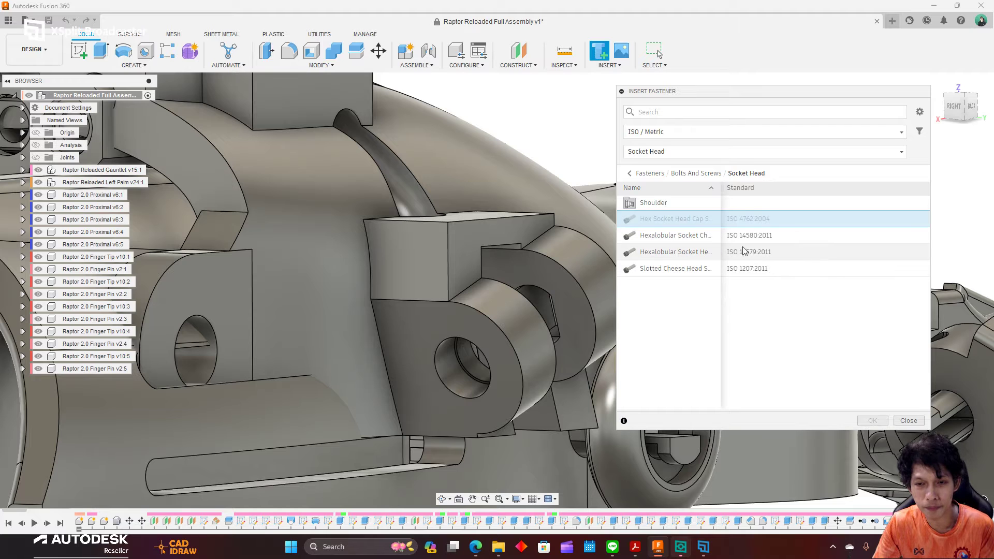
# Step: Open the M1.6 x 2.5 hex socket head cap screw settings and move them aside
pyautogui.doubleClick(704, 226)
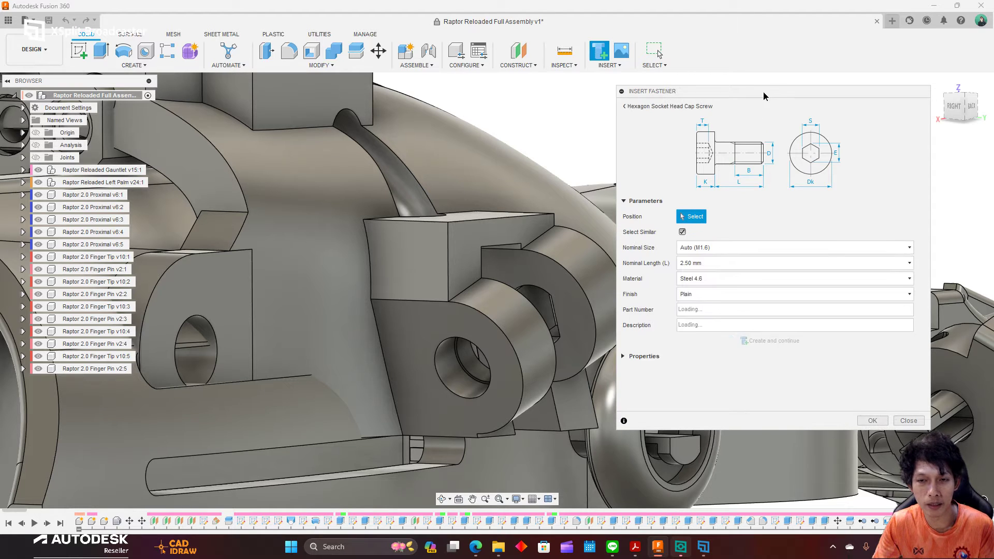
pyautogui.moveTo(763, 91); pyautogui.dragTo(777, 84)
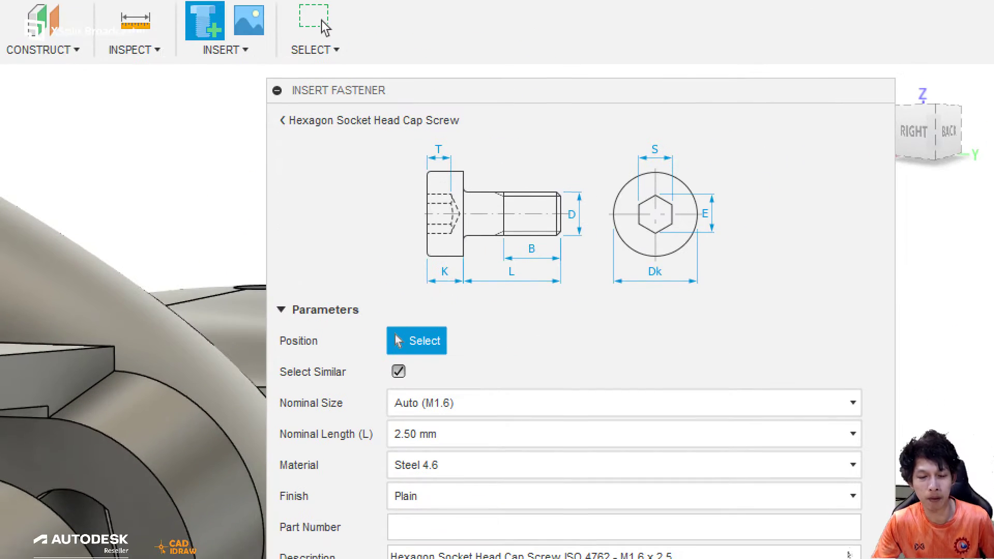
pyautogui.moveTo(702, 132); pyautogui.dragTo(660, 106)
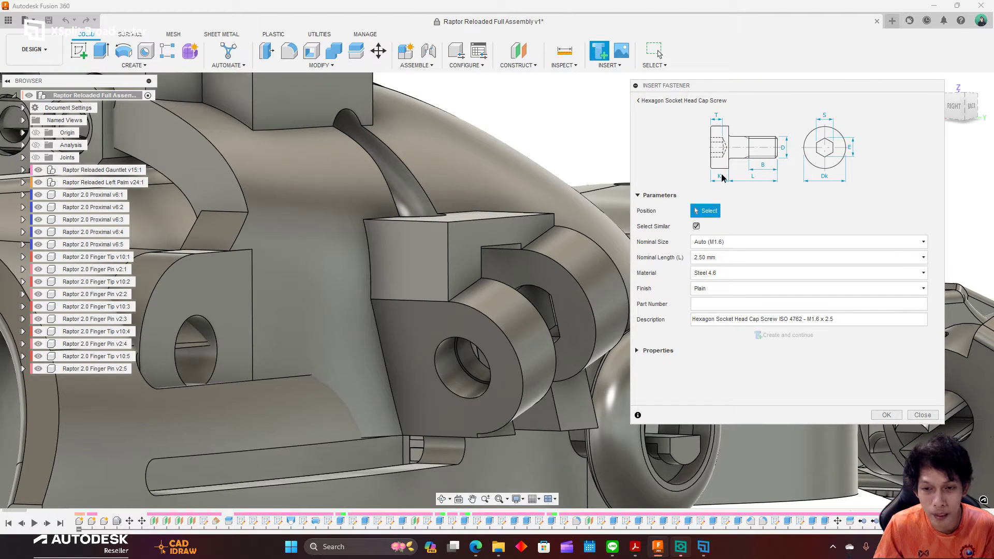
pyautogui.moveTo(767, 87); pyautogui.dragTo(681, 85)
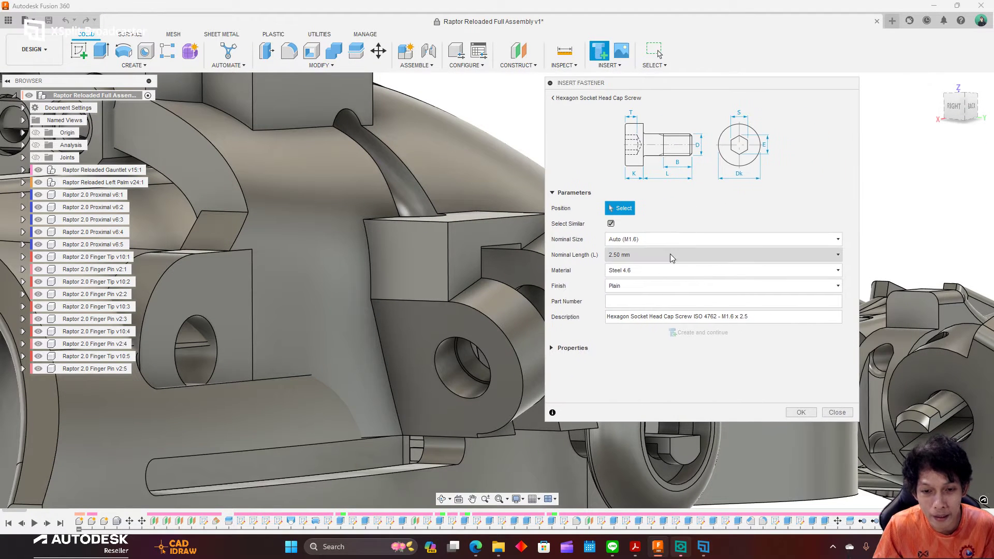
# Step: Expand the screw's Properties section and scroll through its listed dimensions
pyautogui.click(554, 349)
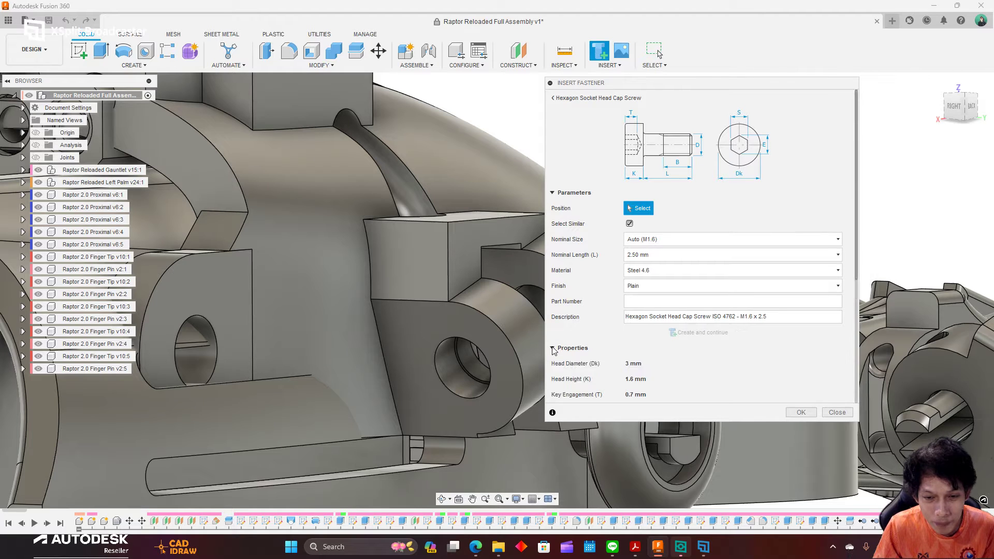
pyautogui.scroll(-3, 666, 361)
pyautogui.scroll(-1, 641, 337)
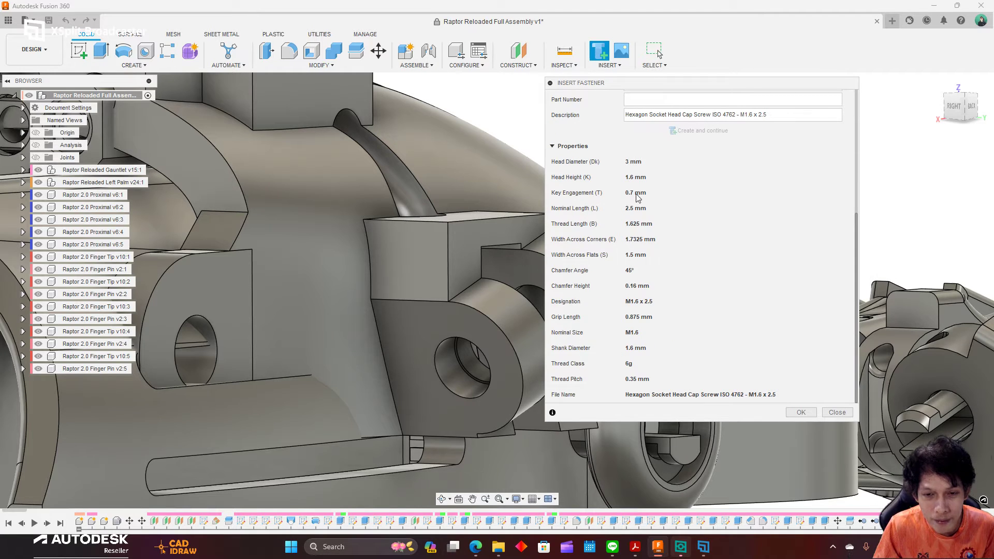
pyautogui.scroll(4, 638, 197)
pyautogui.scroll(2, 692, 169)
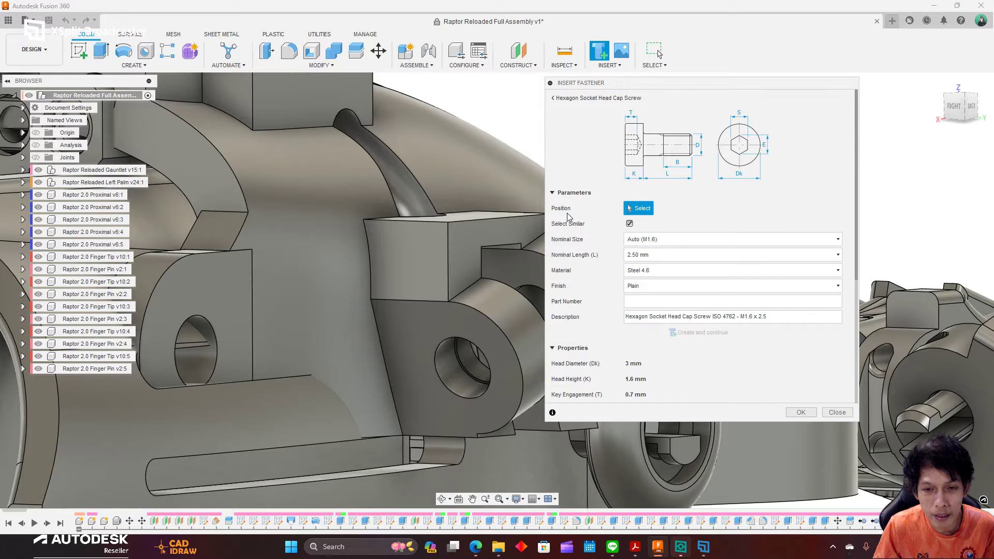
# Step: Place the screw on the joint hole and drag its length to 20 mm
pyautogui.scroll(-5, 469, 323)
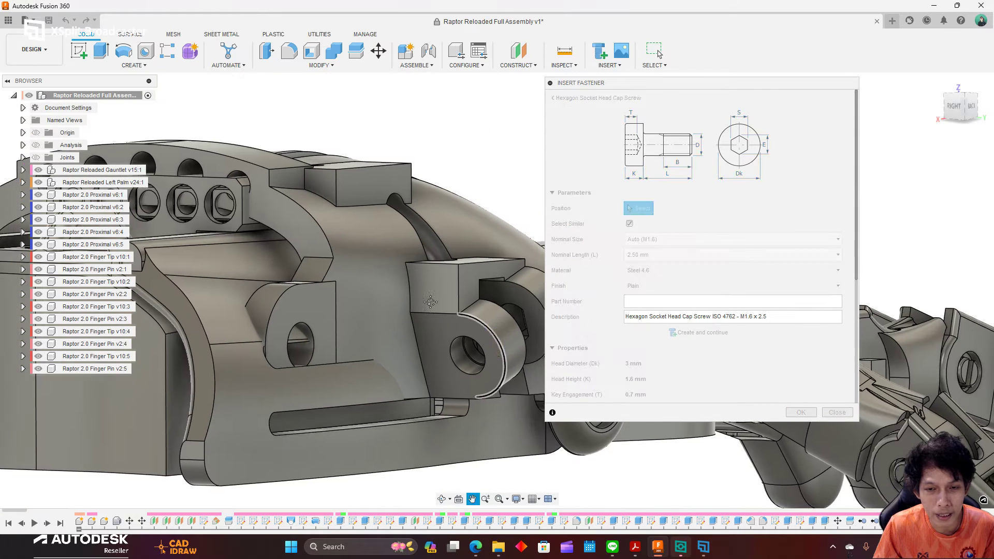
pyautogui.scroll(3, 280, 333)
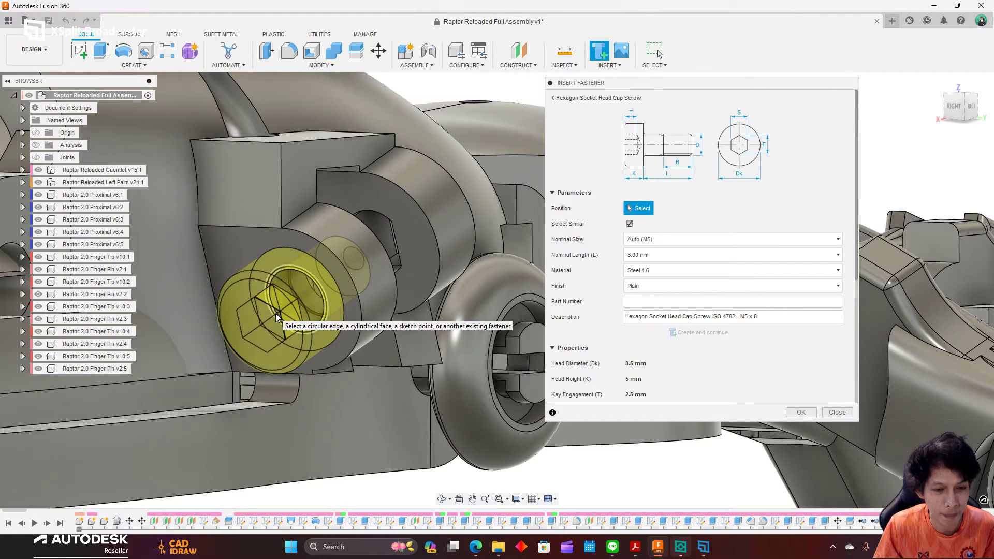
pyautogui.click(276, 315)
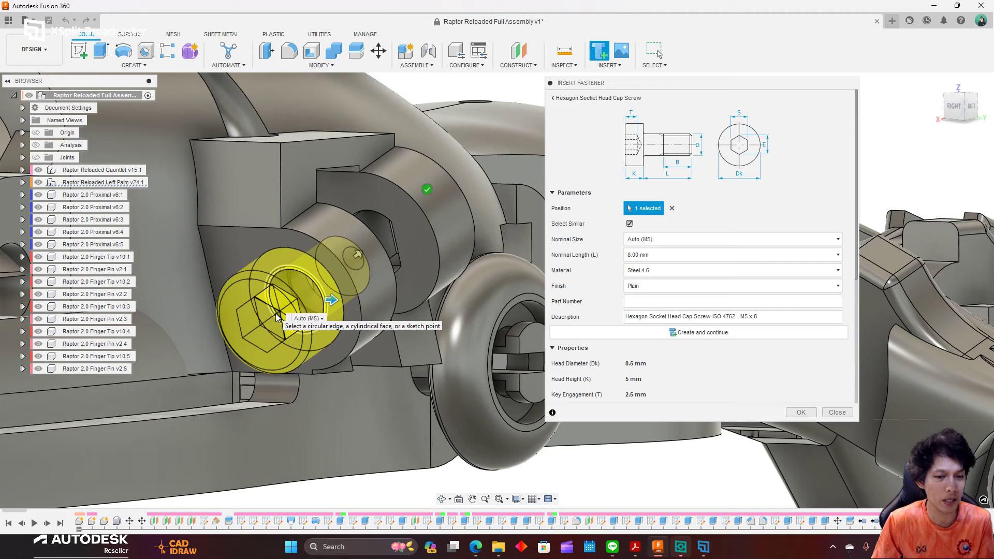
pyautogui.moveTo(427, 312)
pyautogui.keyDown('shift'); pyautogui.mouseDown(button='middle')
pyautogui.moveTo(418, 304)
pyautogui.moveTo(445, 259)
pyautogui.mouseUp(button='middle'); pyautogui.keyUp('shift')
pyautogui.scroll(5, 419, 305)
pyautogui.scroll(-5, 421, 309)
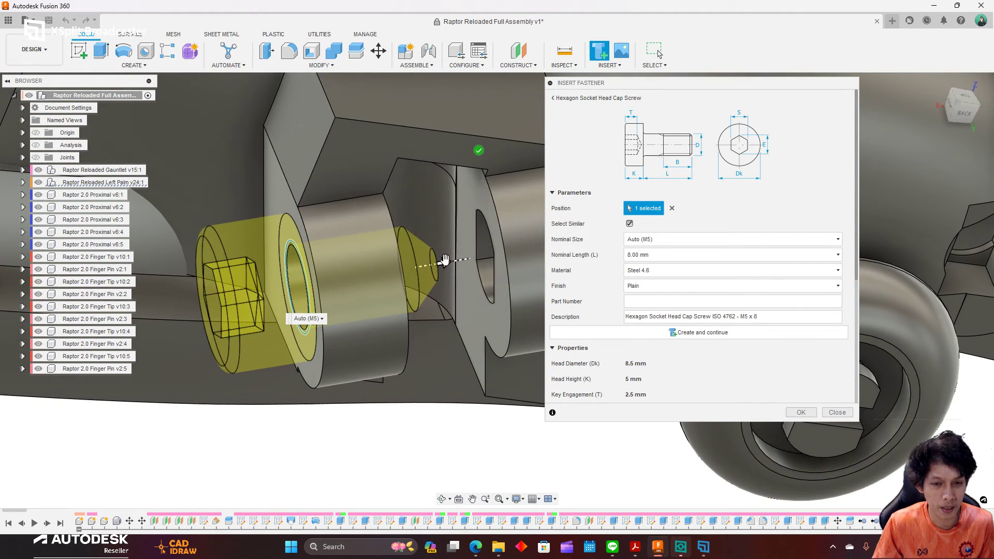
pyautogui.moveTo(480, 265)
pyautogui.mouseDown()
pyautogui.moveTo(639, 252)
pyautogui.moveTo(475, 236)
pyautogui.mouseUp()
pyautogui.keyDown('shift'); pyautogui.moveTo(475, 236); pyautogui.dragTo(444, 406, button='middle'); pyautogui.keyUp('shift')
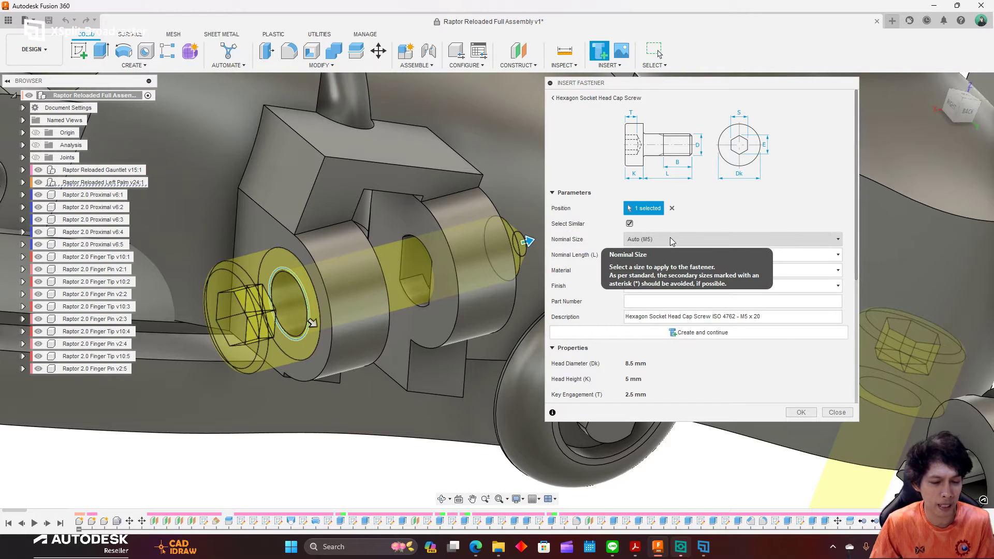
pyautogui.moveTo(679, 239)
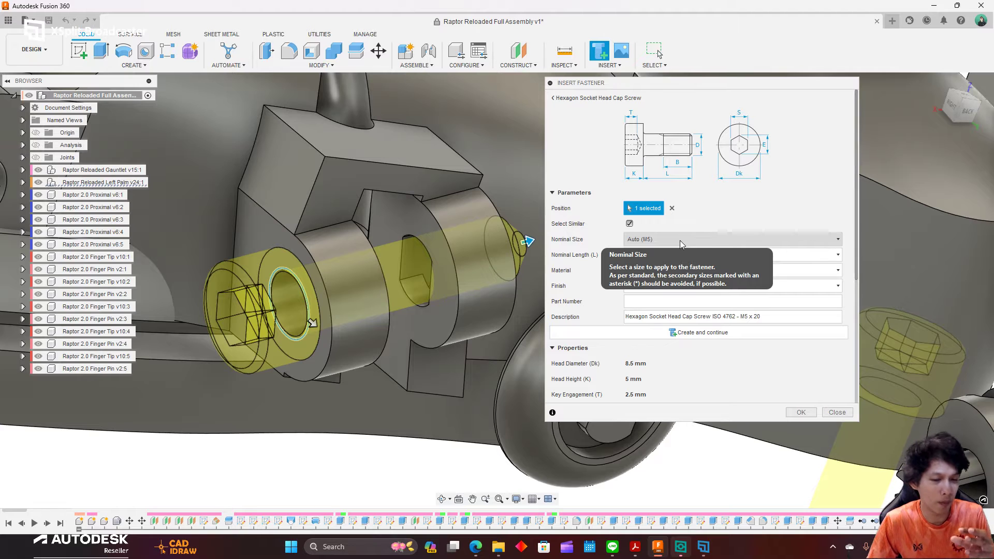
# Step: Set the screw's Nominal Size to M5 after briefly trying M8
pyautogui.click(679, 240)
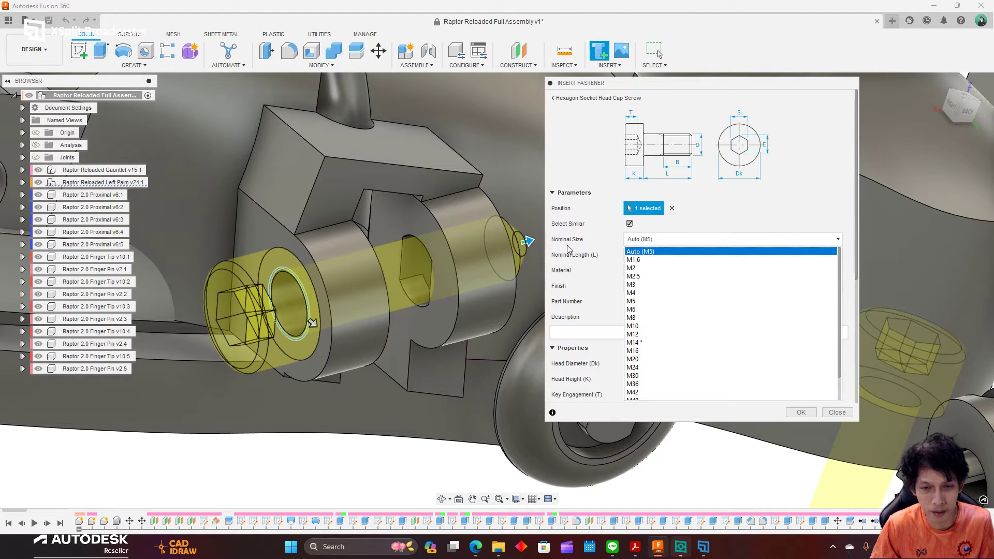
pyautogui.scroll(-1, 647, 267)
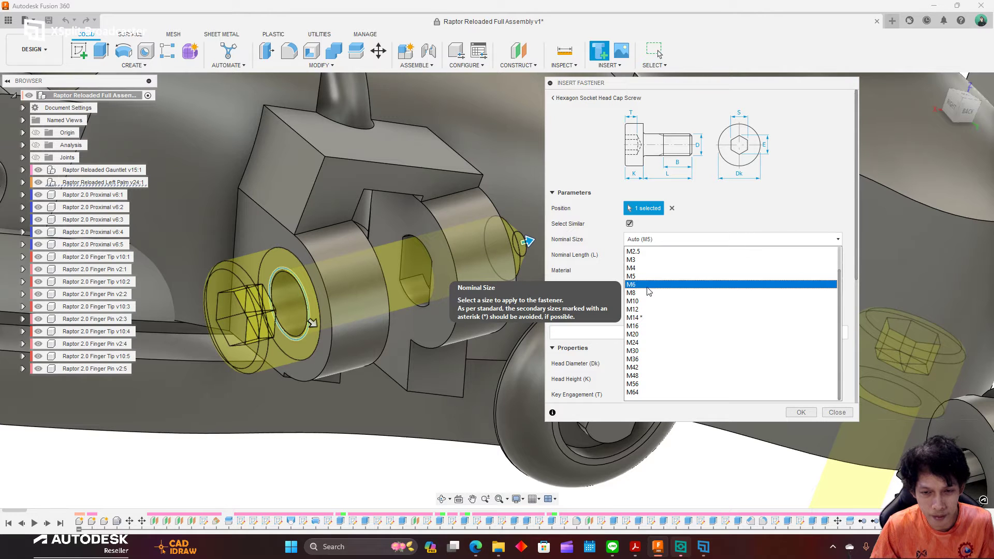
pyautogui.click(647, 294)
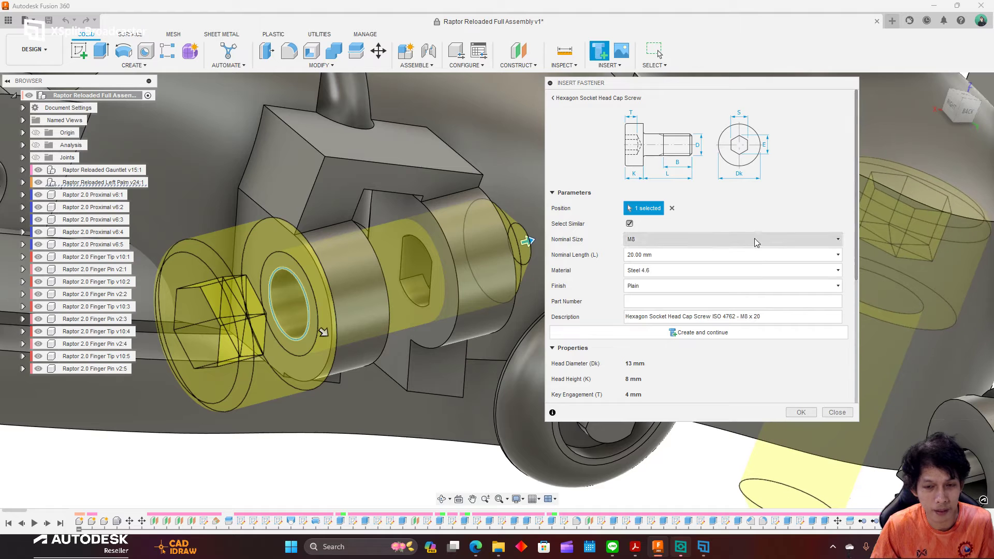
pyautogui.click(667, 239)
pyautogui.click(652, 276)
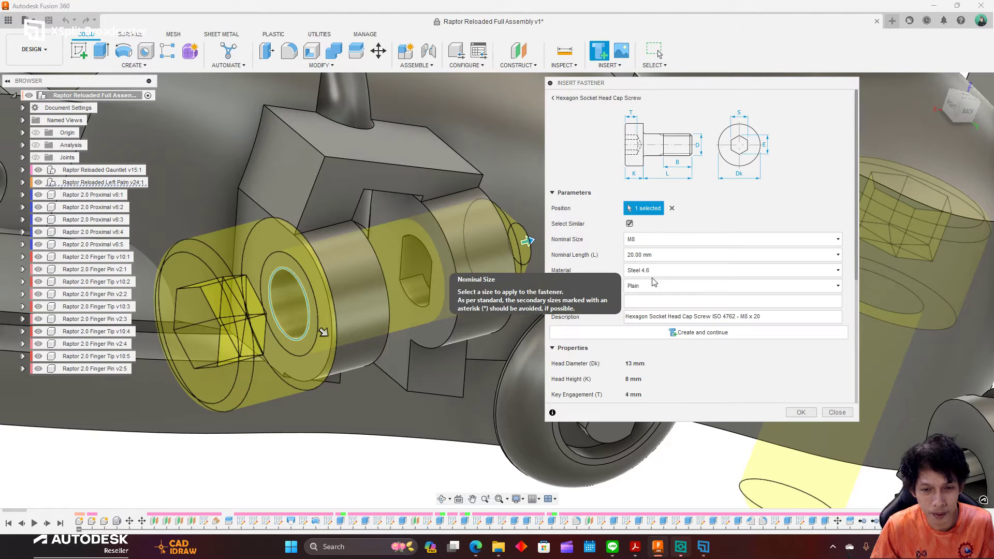
pyautogui.scroll(-1, 725, 259)
pyautogui.scroll(5, 344, 292)
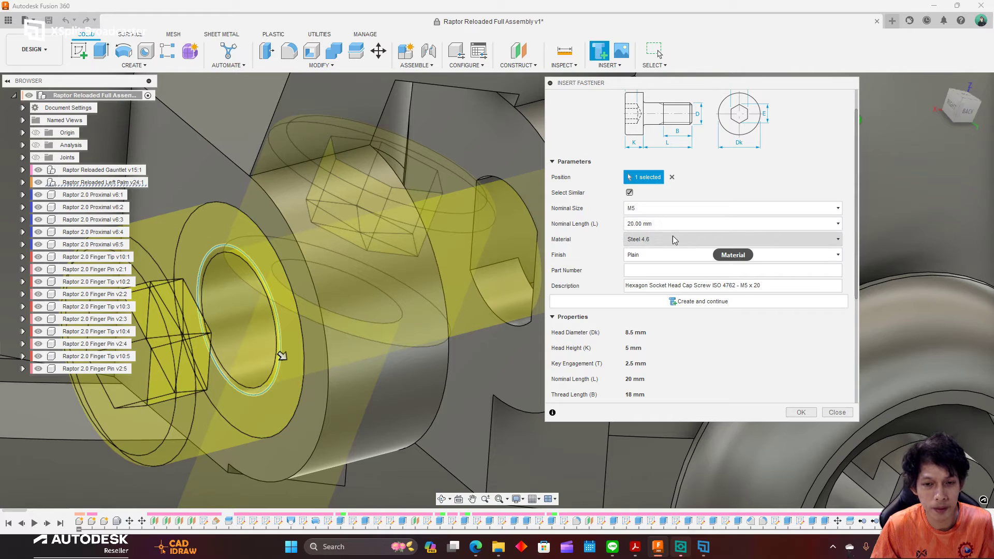
pyautogui.click(672, 239)
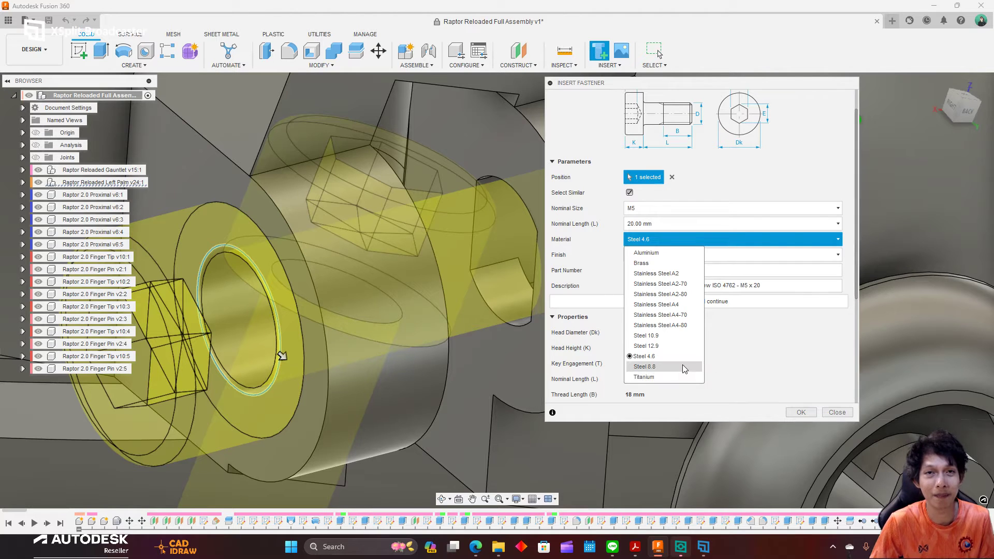
# Step: Keep Steel 4.6 as material and change the finish from Plain to Chrome
pyautogui.click(744, 332)
pyautogui.click(660, 255)
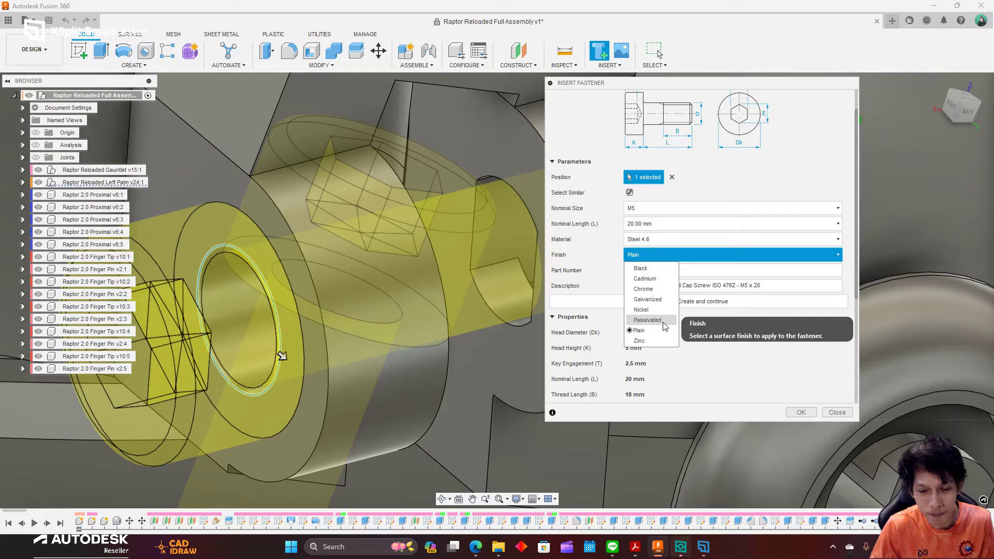
pyautogui.click(666, 290)
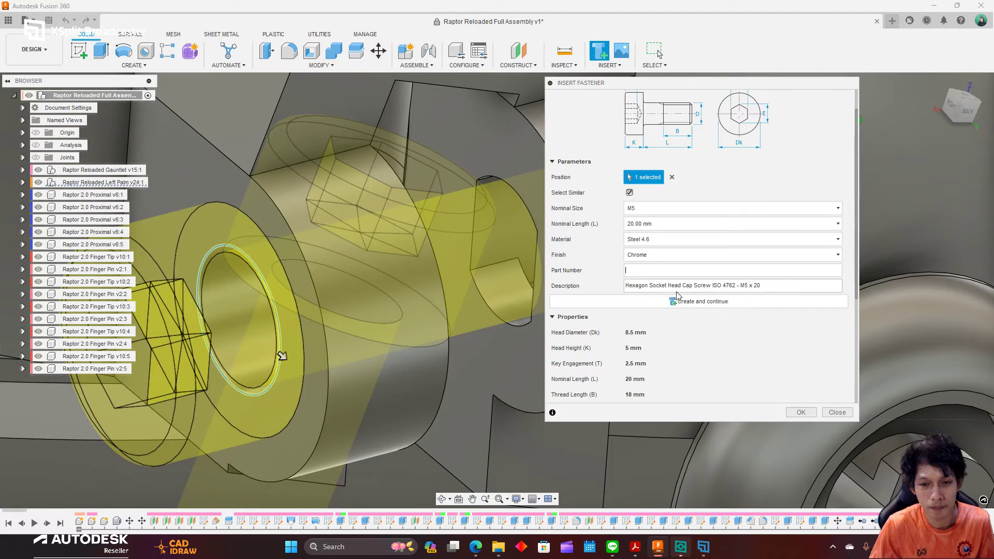
# Step: Review the screw properties and drag its length to 30.00 mm, making it M5 x 30
pyautogui.moveTo(776, 284); pyautogui.dragTo(638, 285)
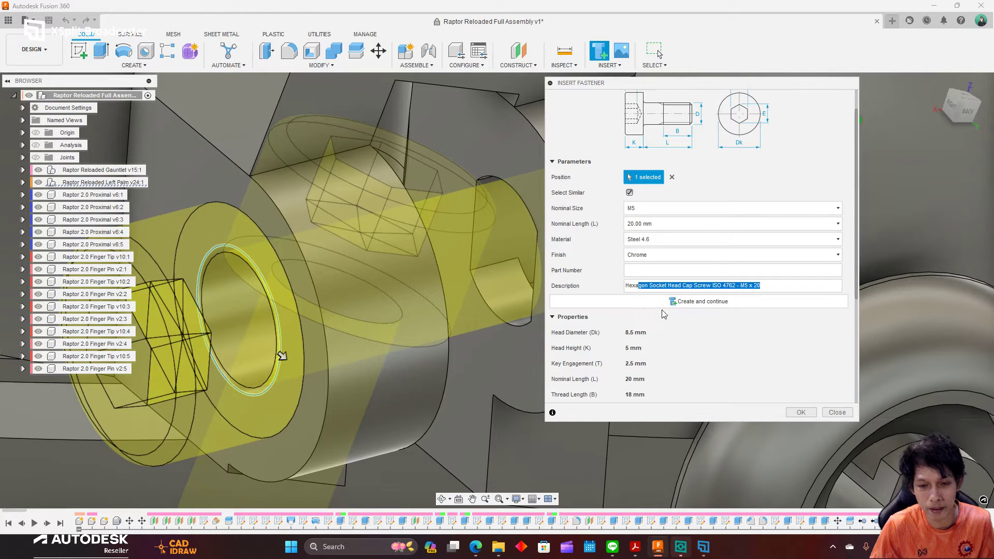
pyautogui.scroll(-3, 635, 331)
pyautogui.scroll(-1, 640, 279)
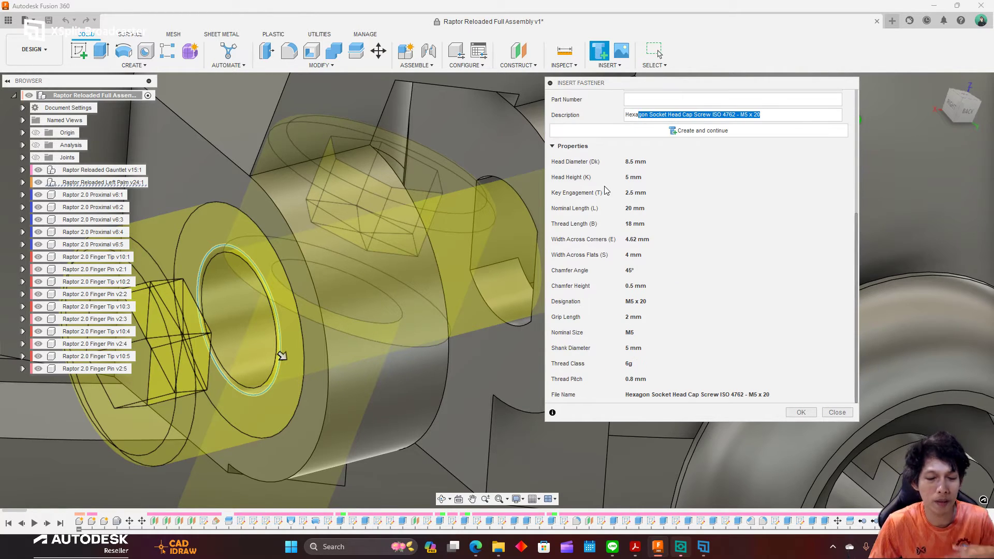
pyautogui.scroll(1, 585, 248)
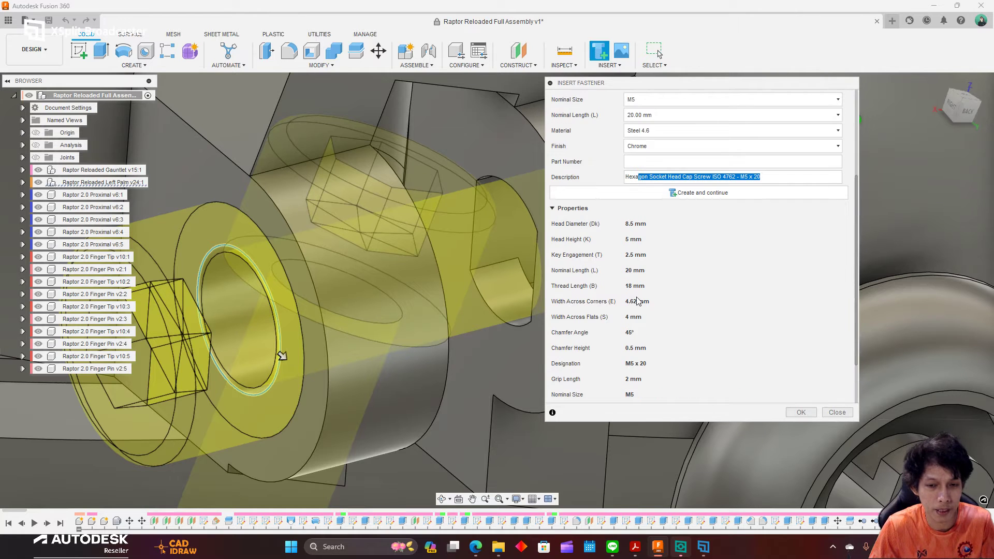
pyautogui.scroll(-1, 641, 297)
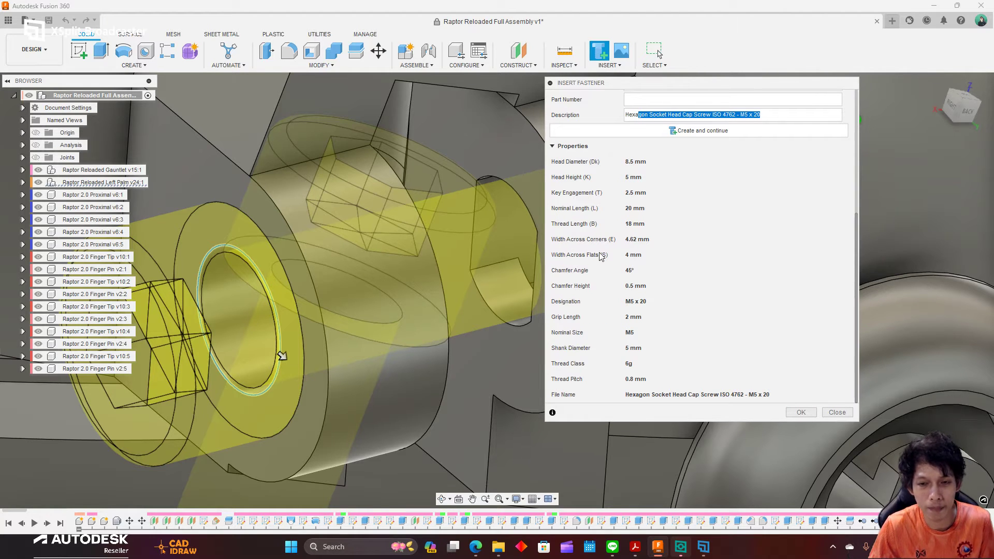
pyautogui.scroll(-5, 303, 279)
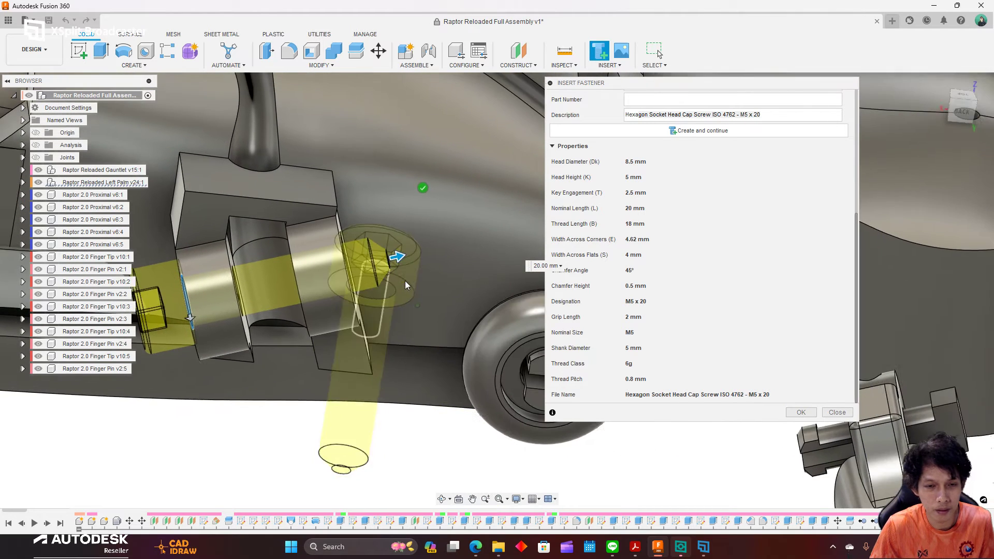
pyautogui.moveTo(448, 258); pyautogui.dragTo(517, 247)
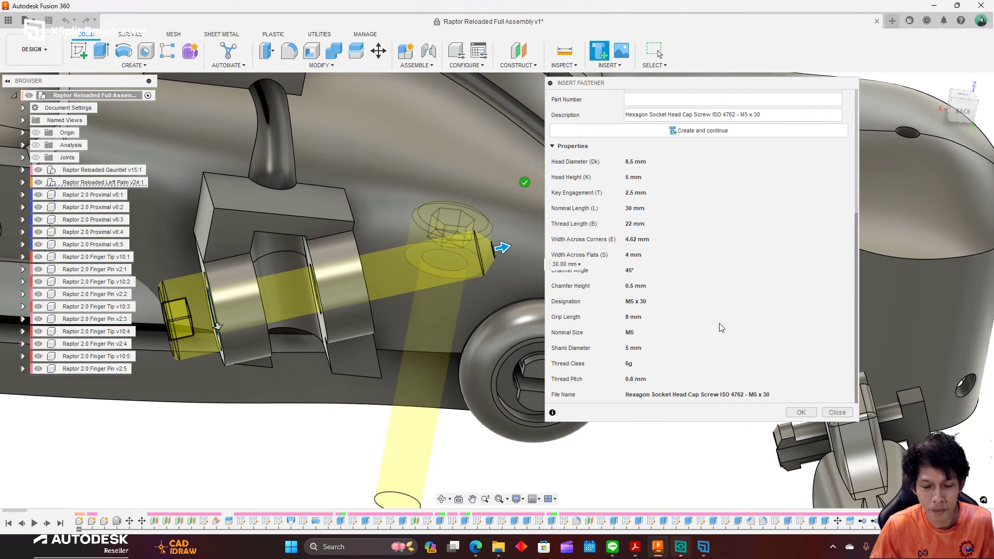
pyautogui.scroll(5, 644, 262)
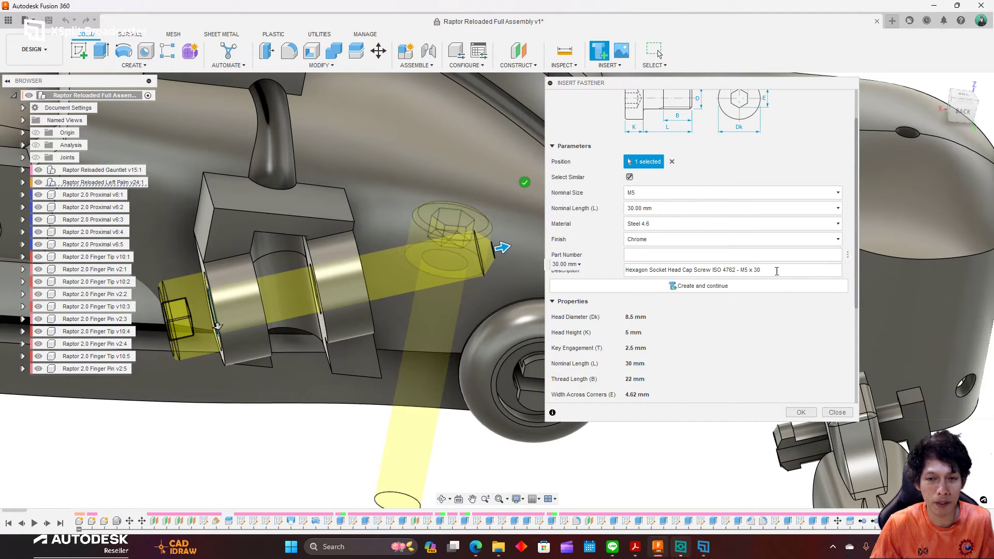
pyautogui.scroll(-5, 758, 332)
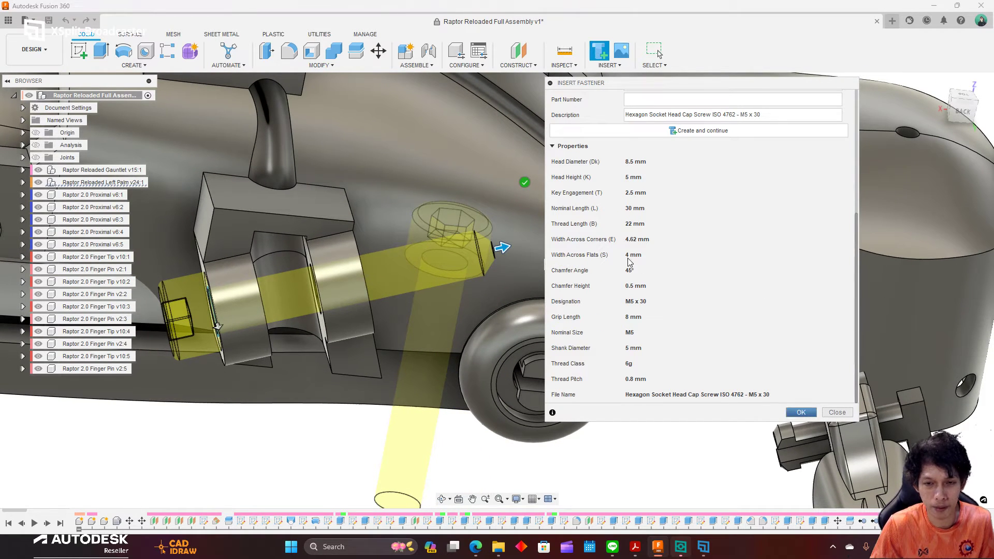
# Step: Insert the M5 x 30 screw into the joint and exit the fastener tool
pyautogui.click(382, 334)
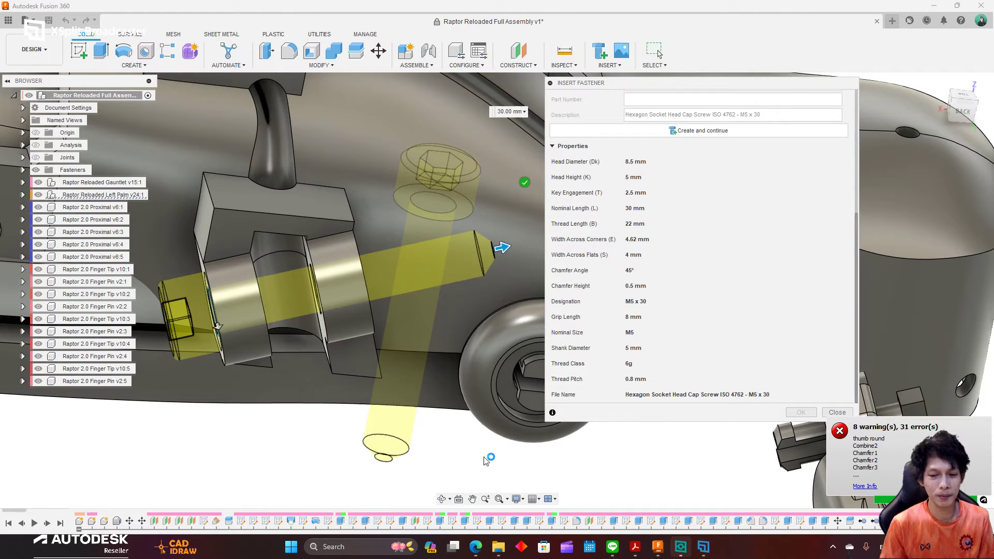
pyautogui.press('Escape')
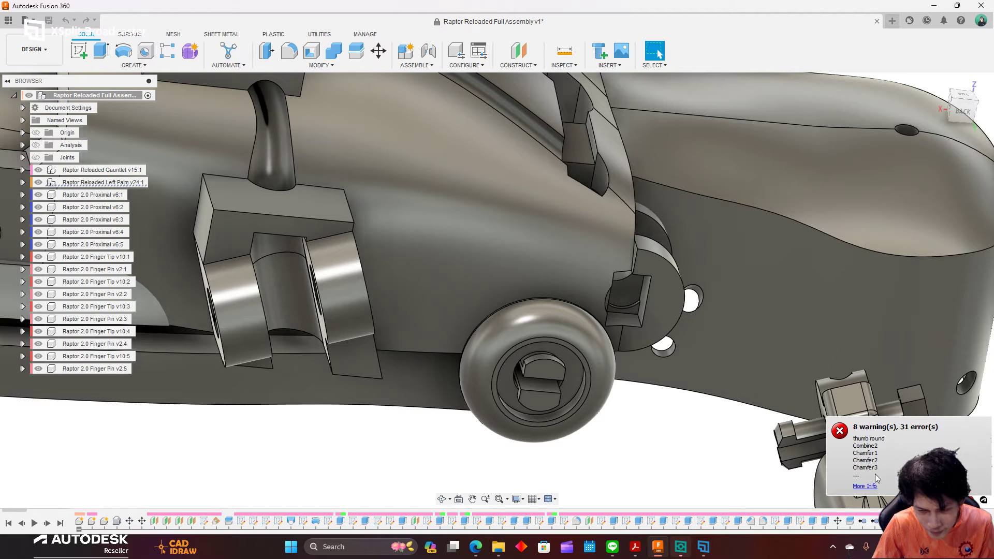
pyautogui.scroll(-3, 418, 369)
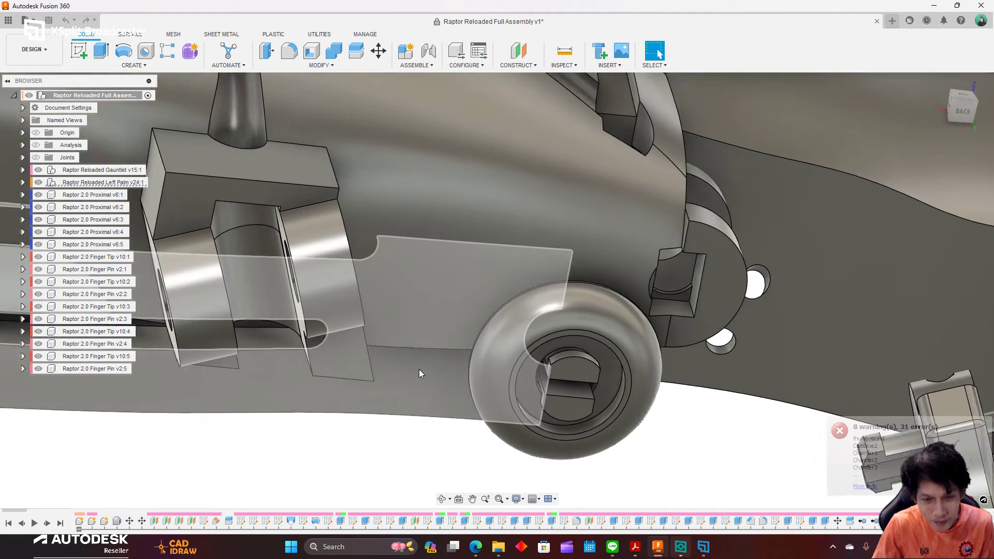
pyautogui.scroll(-3, 514, 379)
pyautogui.scroll(-3, 573, 377)
pyautogui.scroll(-2, 511, 400)
# Step: Zoom into the gauntlet hinge block and capture the moved components' positions
pyautogui.scroll(2, 487, 370)
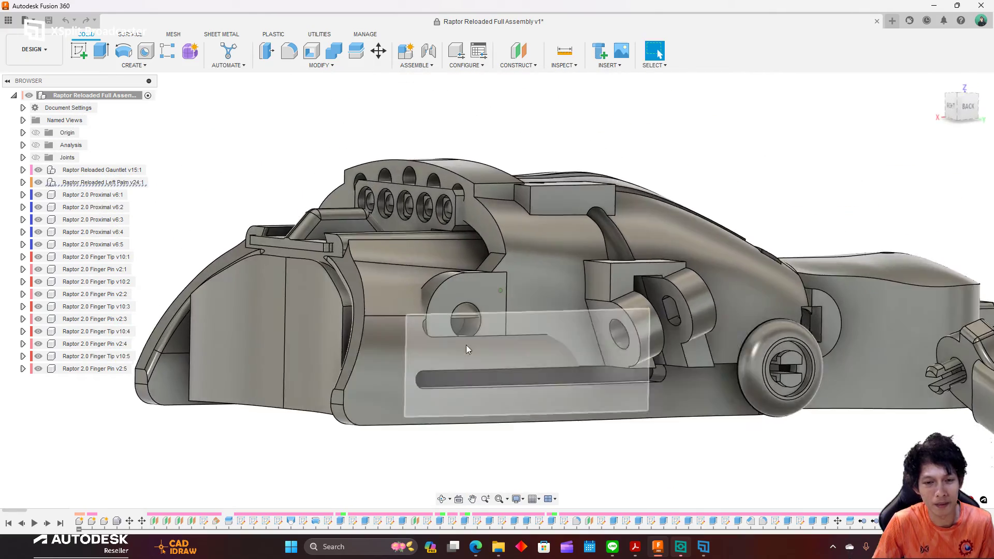
pyautogui.scroll(3, 474, 315)
pyautogui.scroll(3, 494, 274)
pyautogui.scroll(2, 569, 262)
pyautogui.scroll(-3, 657, 263)
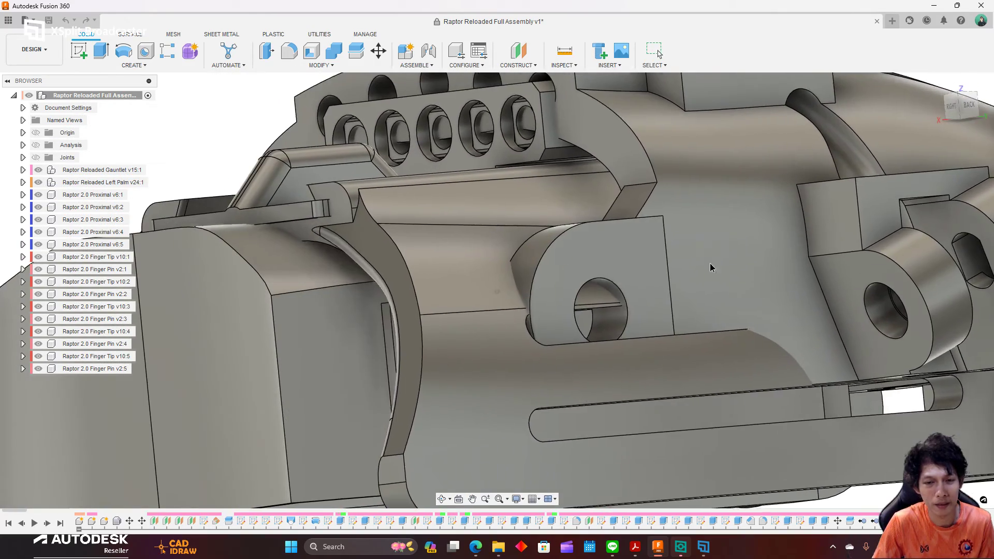
pyautogui.scroll(-3, 714, 243)
pyautogui.scroll(-3, 672, 258)
pyautogui.scroll(3, 401, 314)
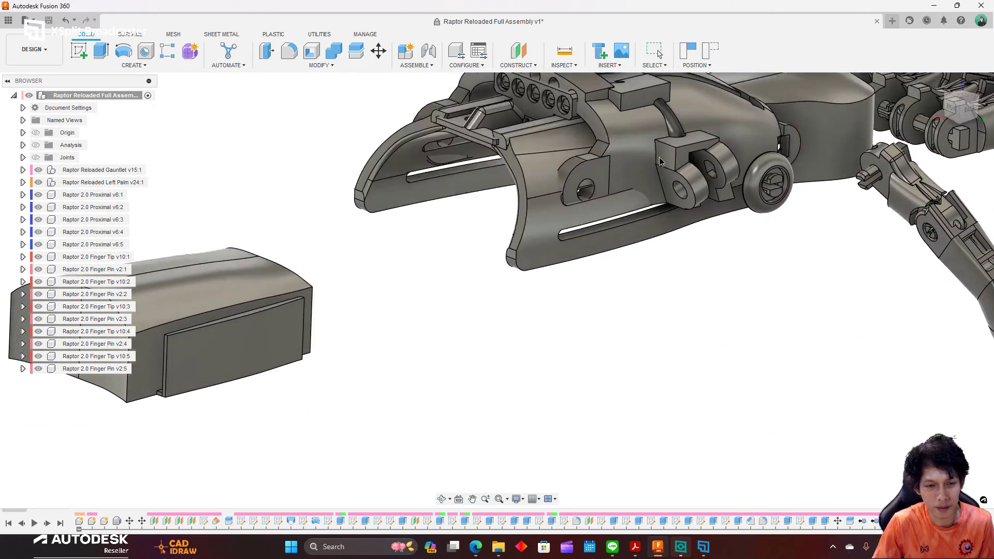
pyautogui.scroll(2, 561, 167)
pyautogui.scroll(2, 517, 249)
pyautogui.scroll(3, 554, 224)
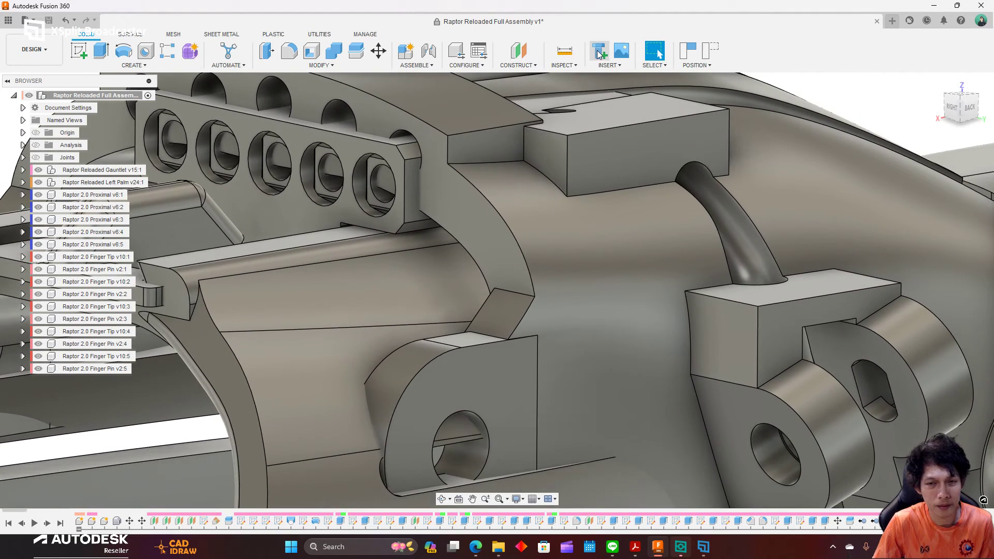
pyautogui.click(599, 50)
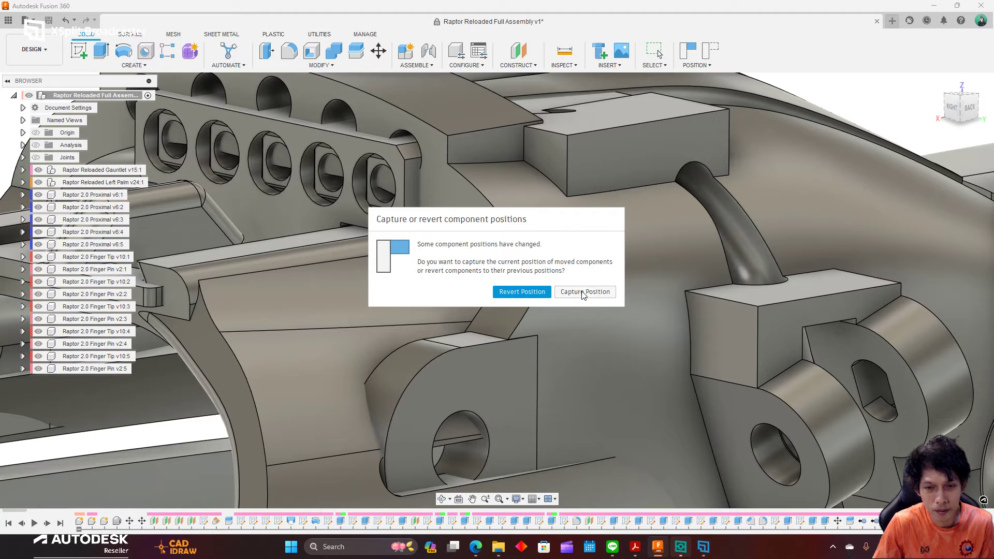
pyautogui.click(524, 293)
# Step: Start another fastener insertion and choose Hex Bolt C (ISO 4016:2011) under Bolts And Screws > Hex Head
pyautogui.click(604, 53)
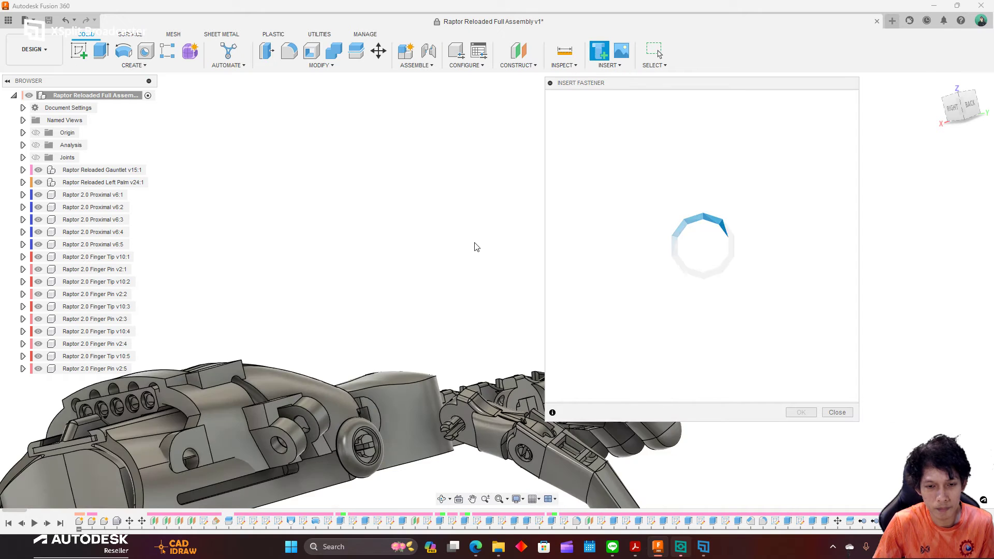
pyautogui.scroll(5, 447, 313)
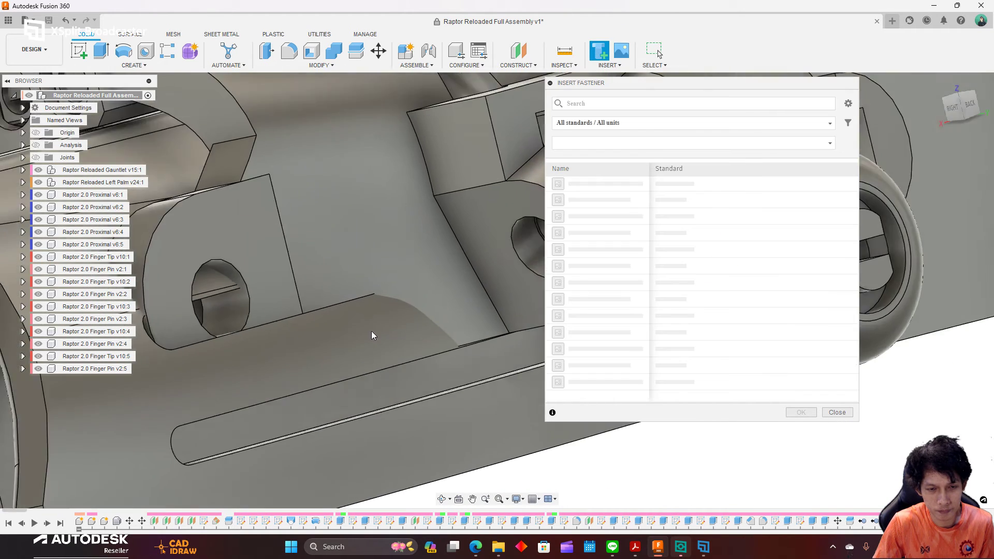
pyautogui.scroll(2, 371, 331)
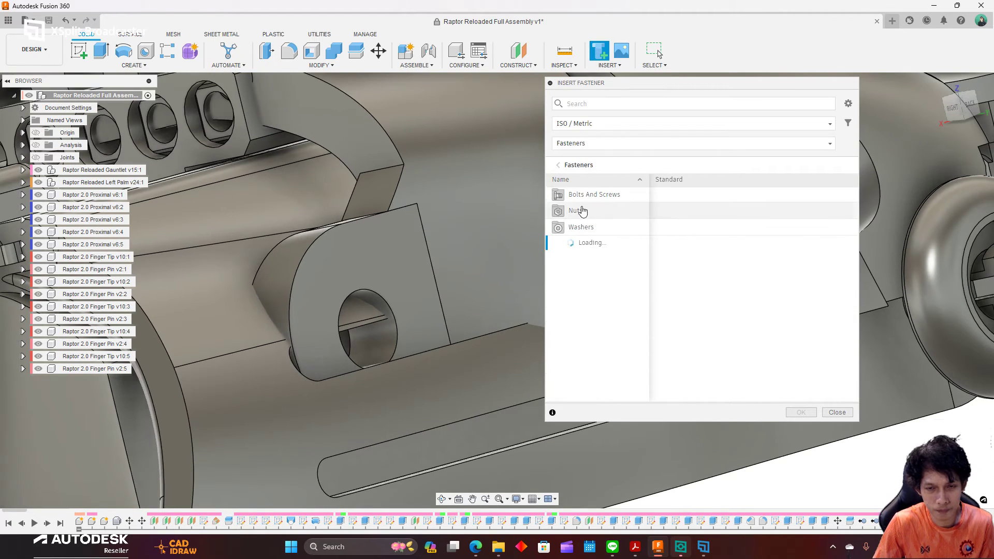
pyautogui.click(648, 200)
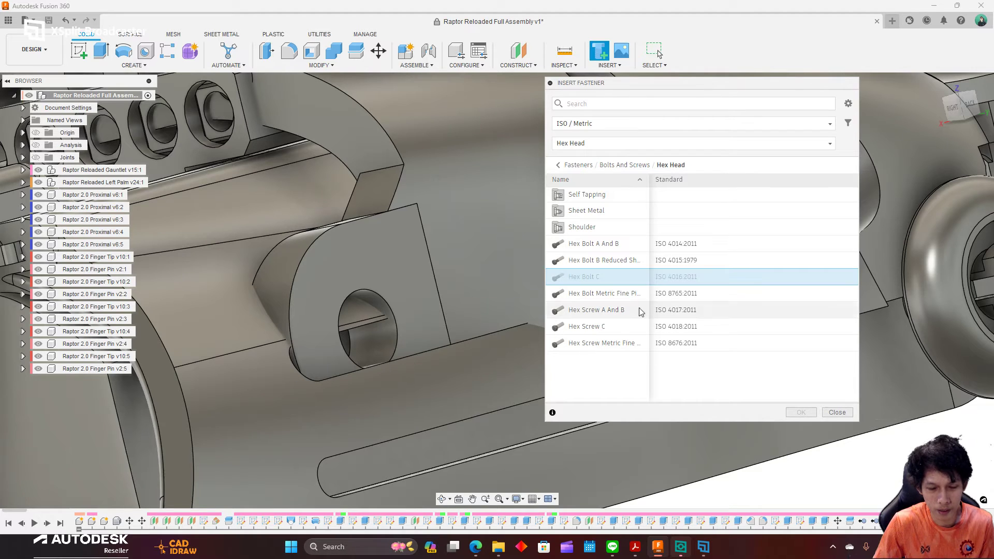
pyautogui.click(590, 343)
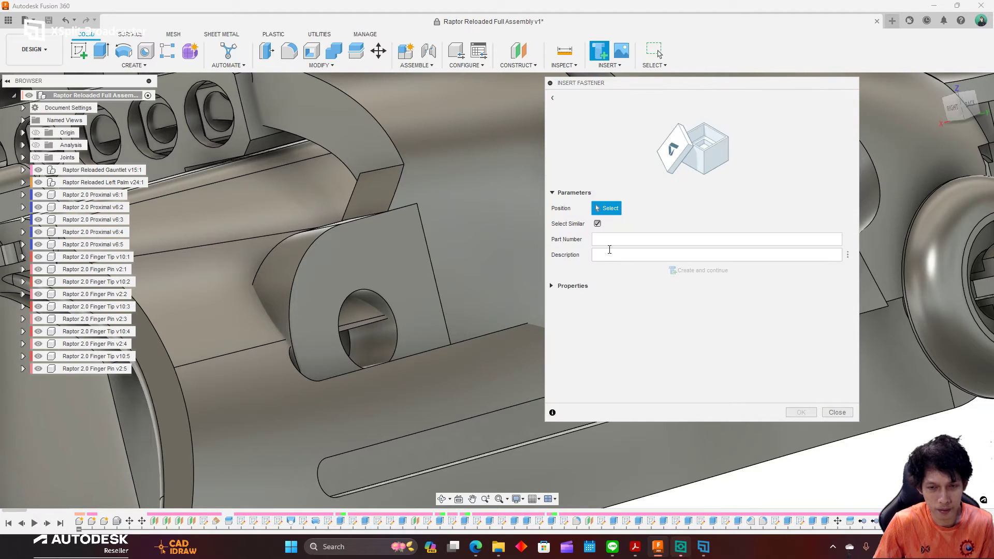
# Step: Place the Hex Bolt C on the hinge hole edge, then close the fastener tool
pyautogui.click(380, 296)
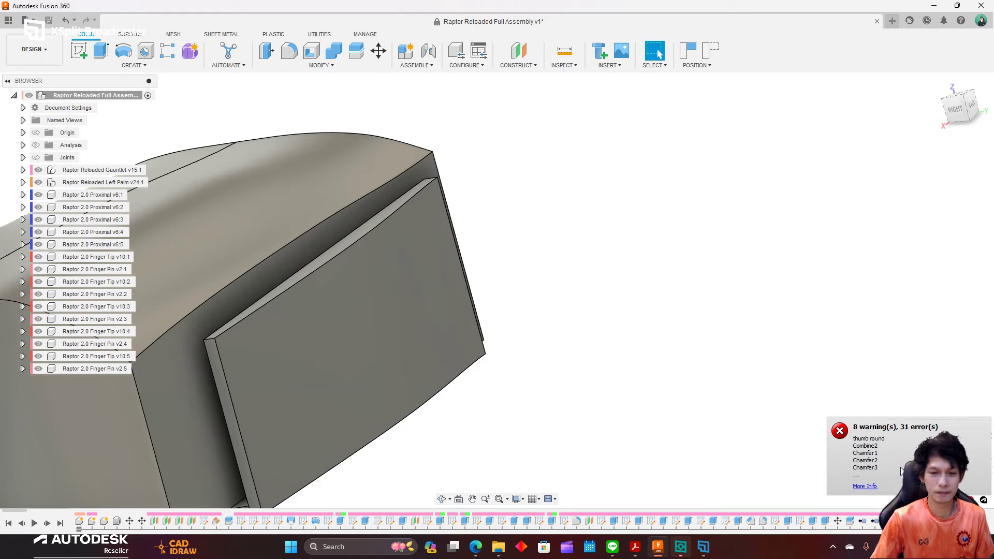
pyautogui.scroll(-3, 574, 361)
pyautogui.scroll(-5, 524, 333)
pyautogui.scroll(4, 606, 166)
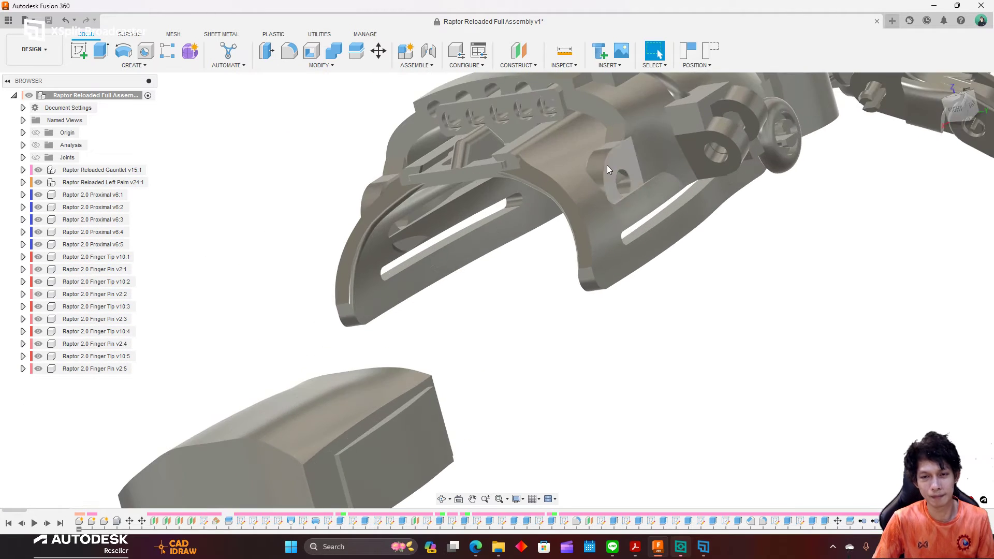
pyautogui.scroll(3, 652, 179)
pyautogui.moveTo(652, 179); pyautogui.dragTo(564, 266, button='middle')
pyautogui.press('Escape')
# Step: Orbit to view the whole hand and revert moved components to their previous positions
pyautogui.scroll(-5, 673, 300)
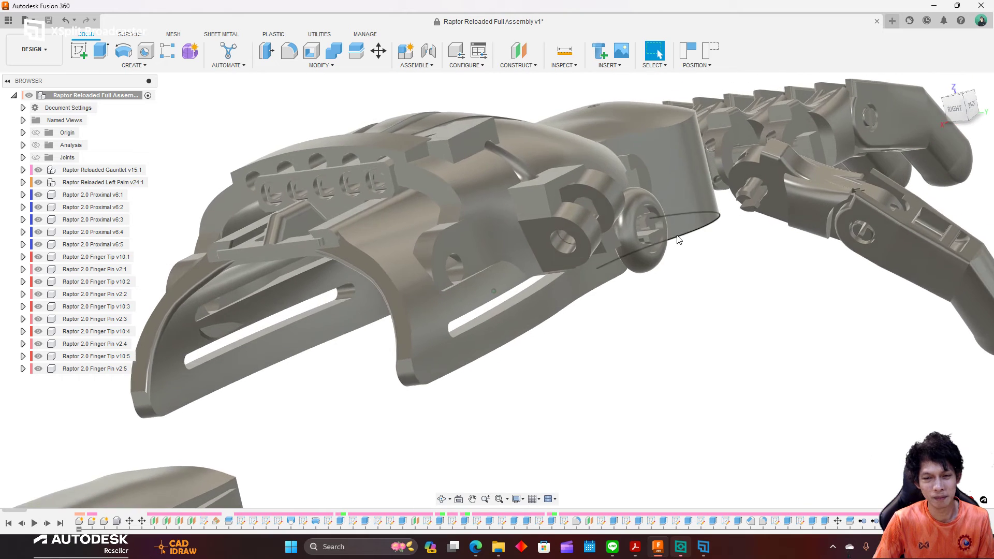
pyautogui.keyDown('shift'); pyautogui.moveTo(762, 324); pyautogui.dragTo(609, 53, button='middle'); pyautogui.keyUp('shift')
pyautogui.click(609, 53)
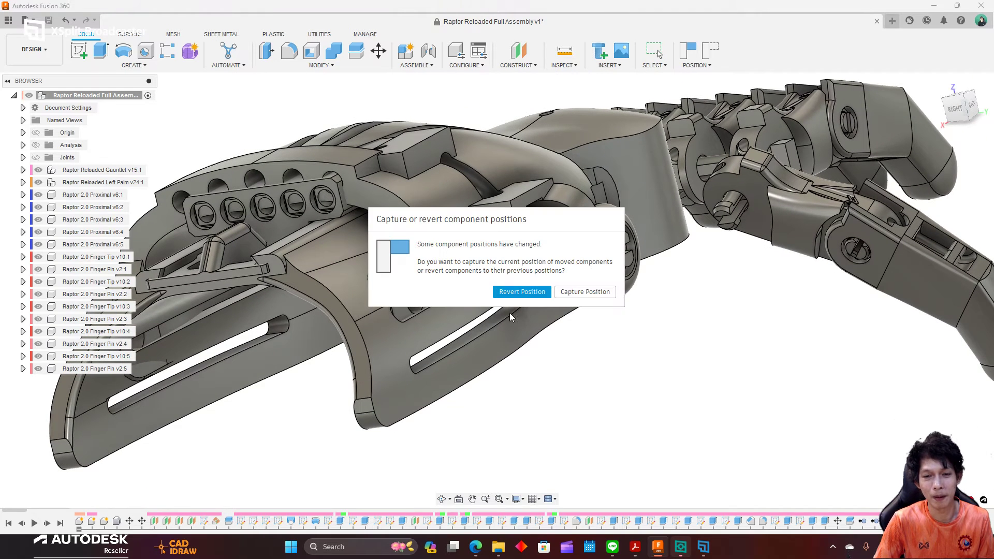
pyautogui.click(535, 292)
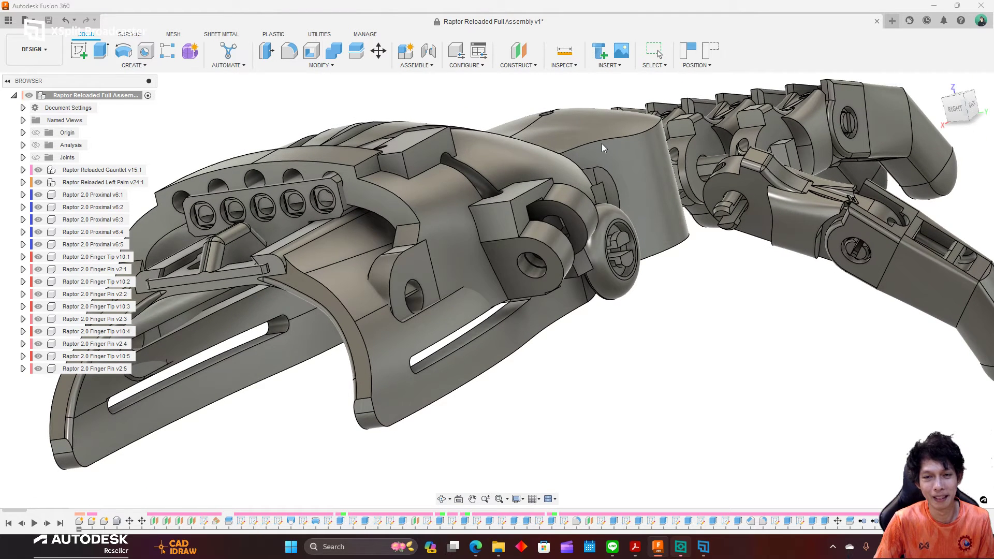
# Step: Reopen Insert Fastener and browse the hex nut types in the Nuts category
pyautogui.click(599, 50)
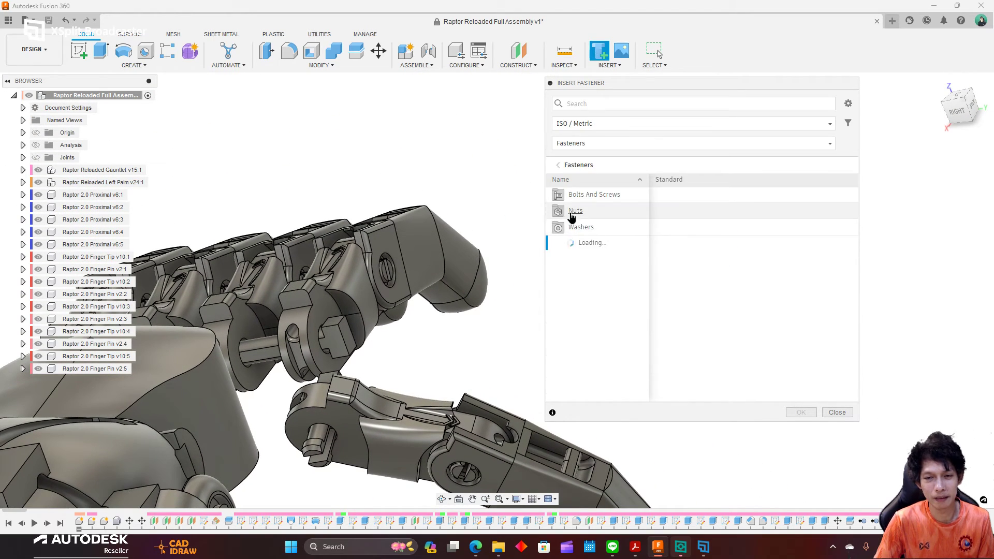
pyautogui.click(598, 205)
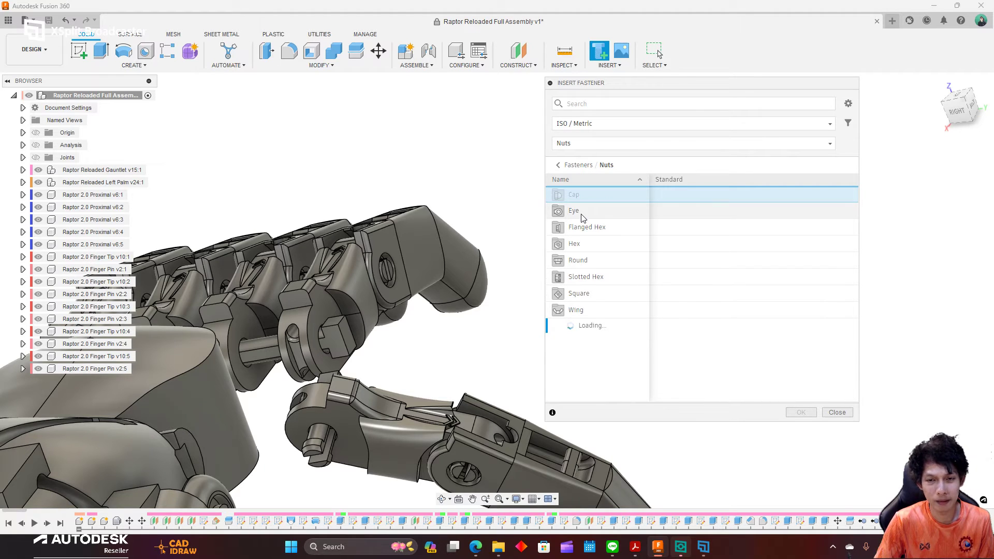
pyautogui.click(578, 249)
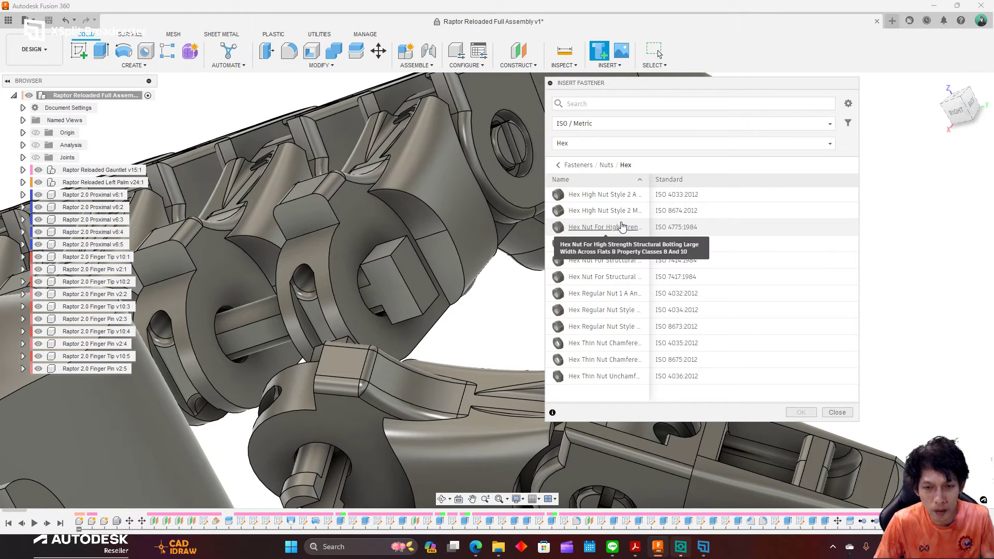
# Step: Use the category tree to reach Washers › Plain and pick Plain Washer Chamfered
pyautogui.click(589, 142)
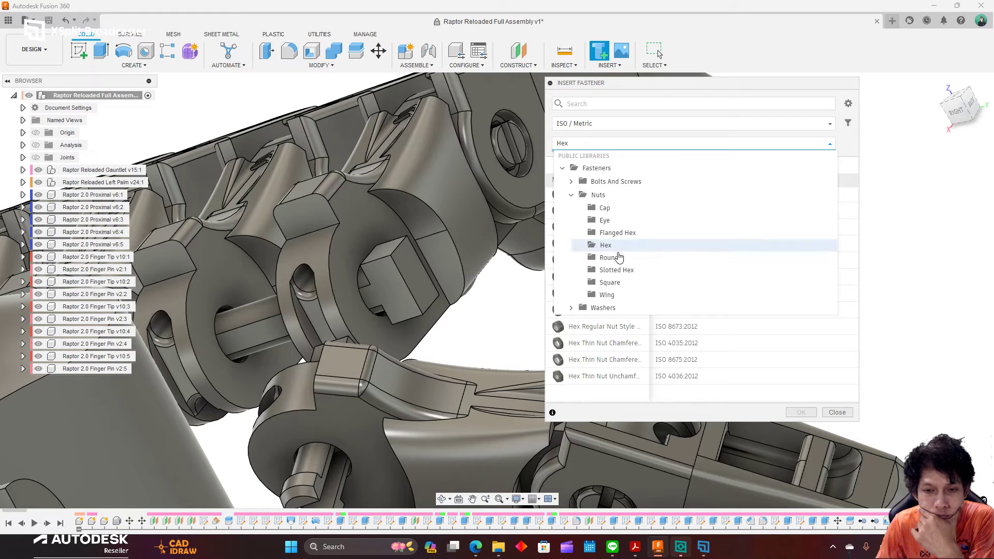
pyautogui.click(575, 196)
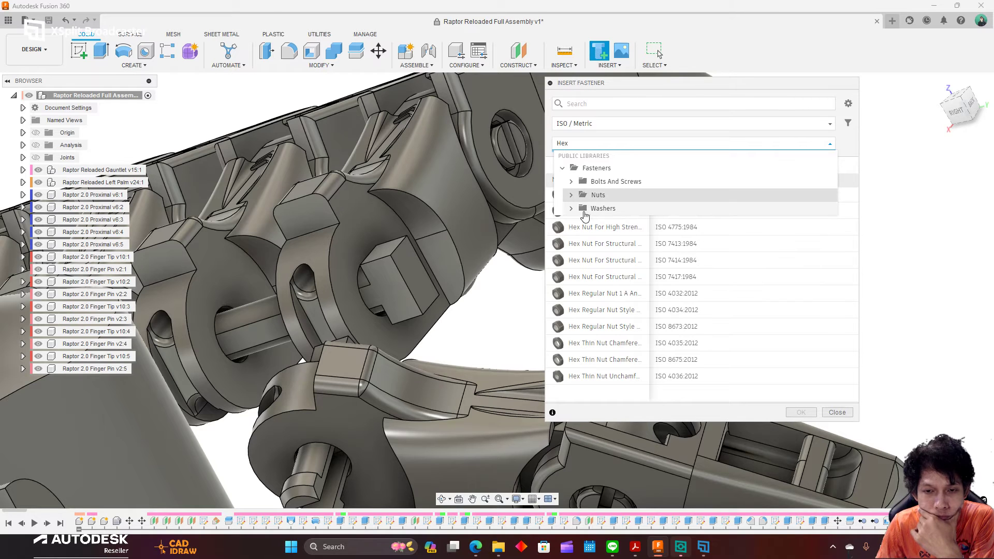
pyautogui.click(571, 181)
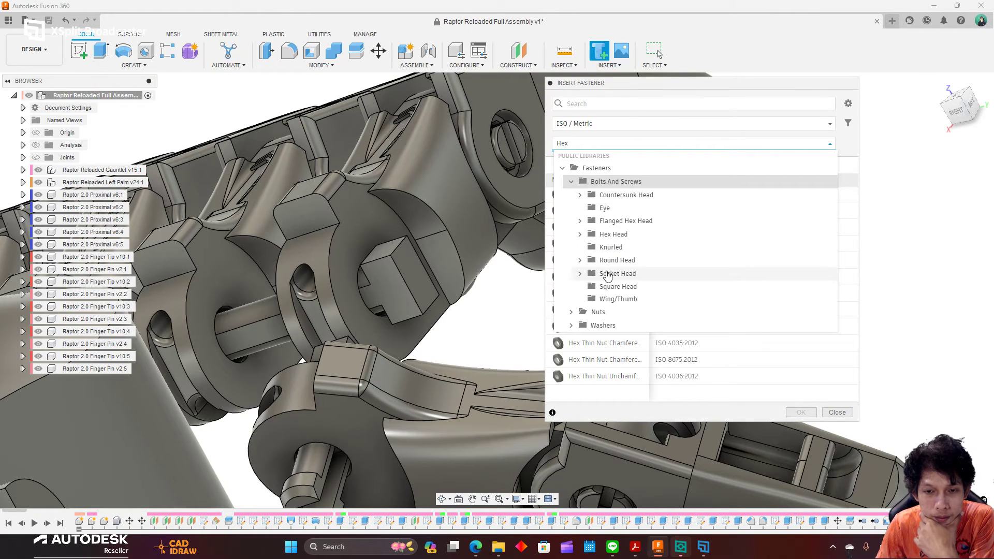
pyautogui.click(595, 235)
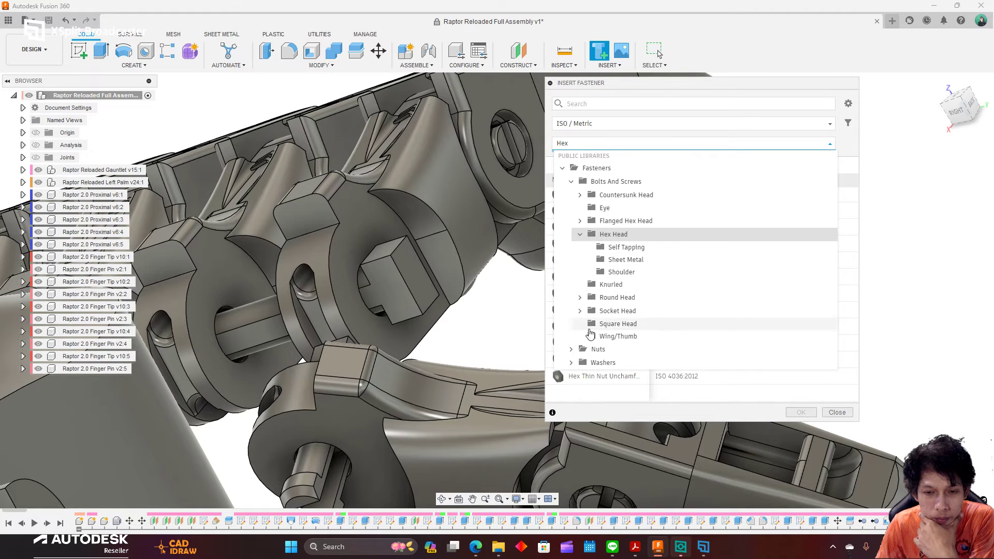
pyautogui.click(570, 364)
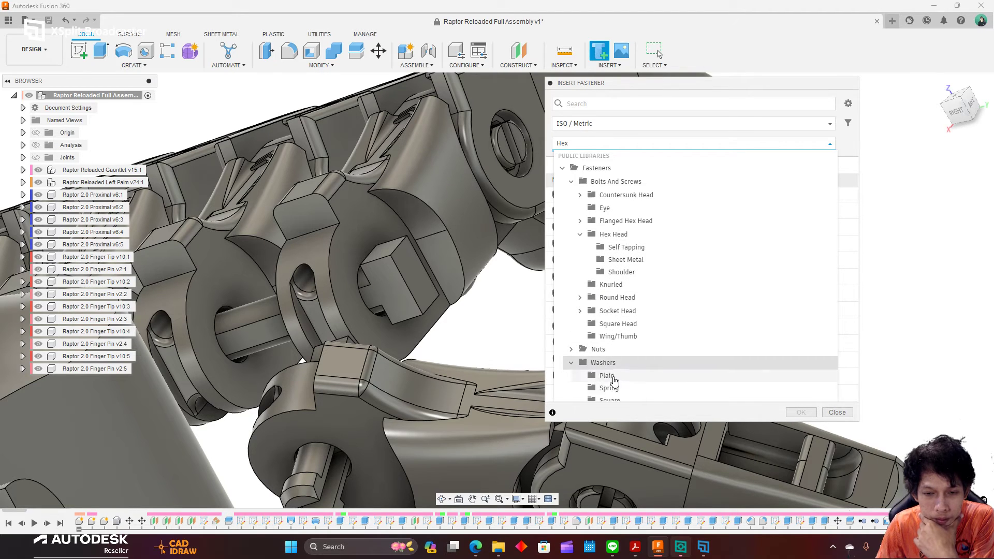
pyautogui.click(673, 376)
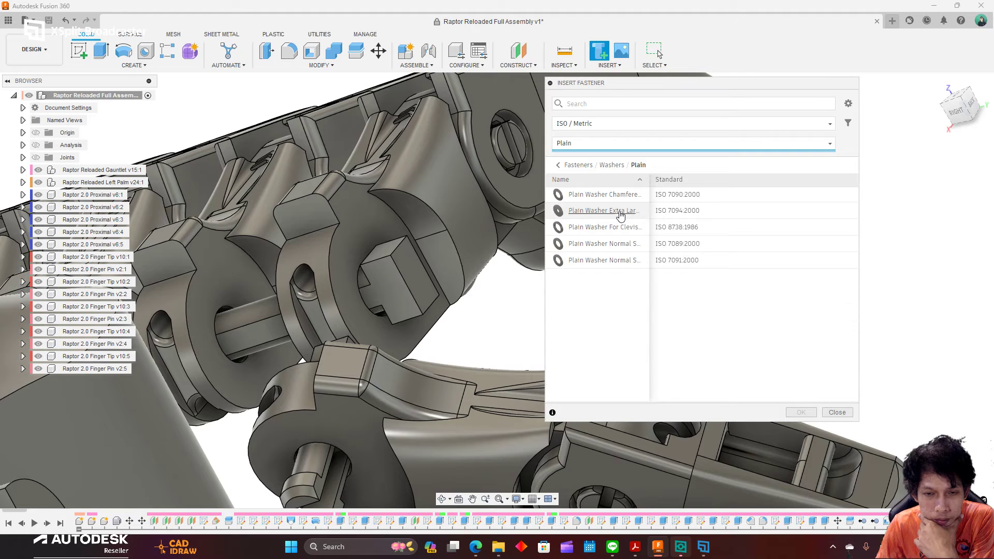
pyautogui.click(608, 199)
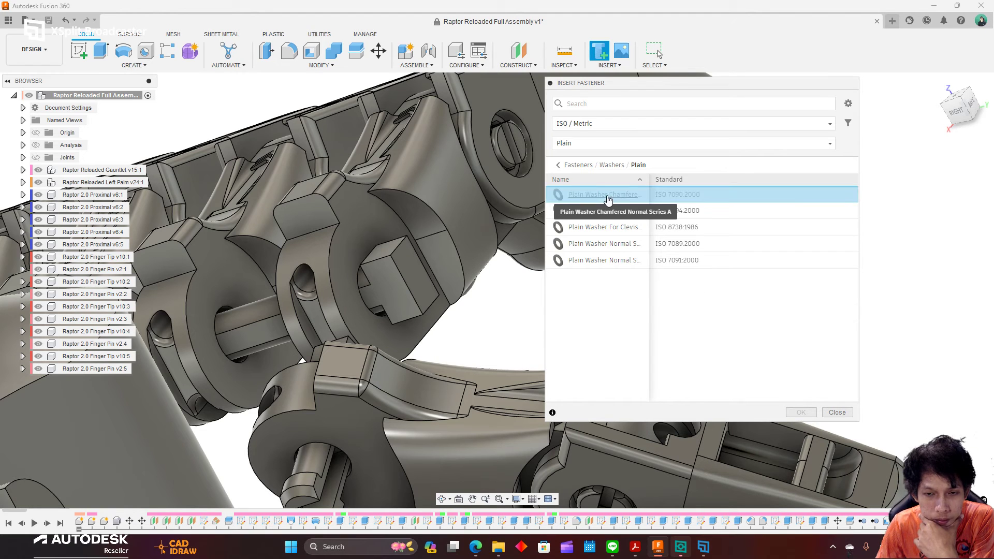
# Step: Place an ISO 7090 - 5 chamfered washer on the joint hole edge and create it
pyautogui.click(584, 213)
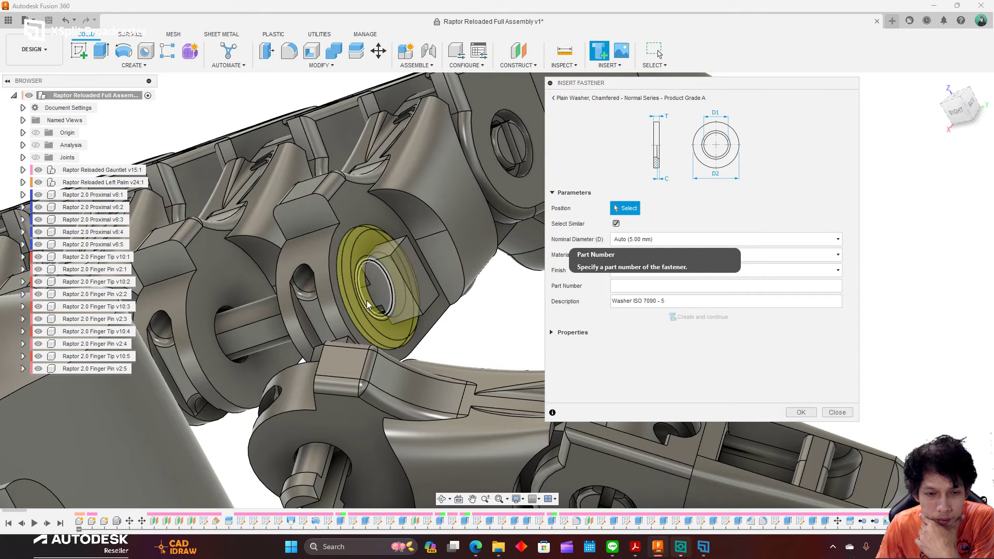
pyautogui.click(367, 301)
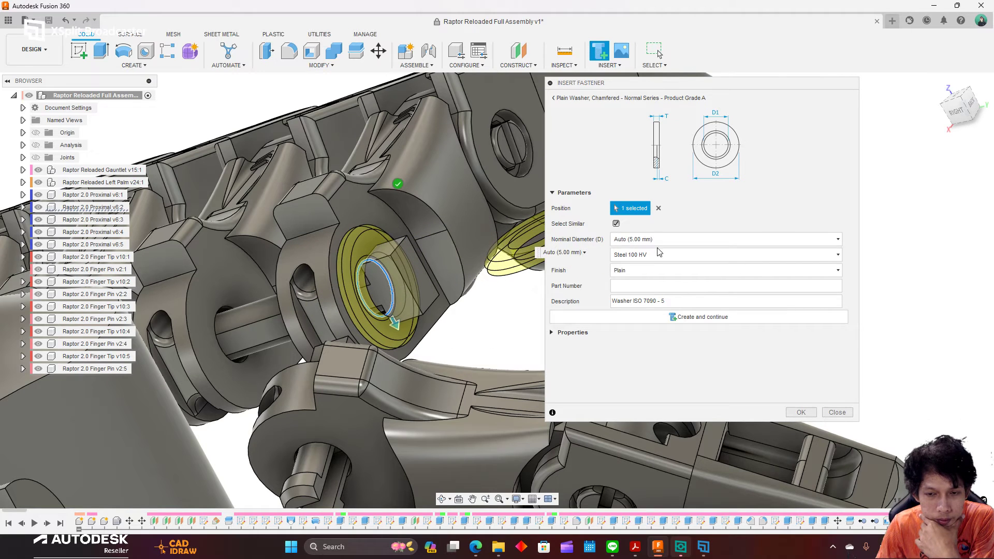
pyautogui.click(709, 321)
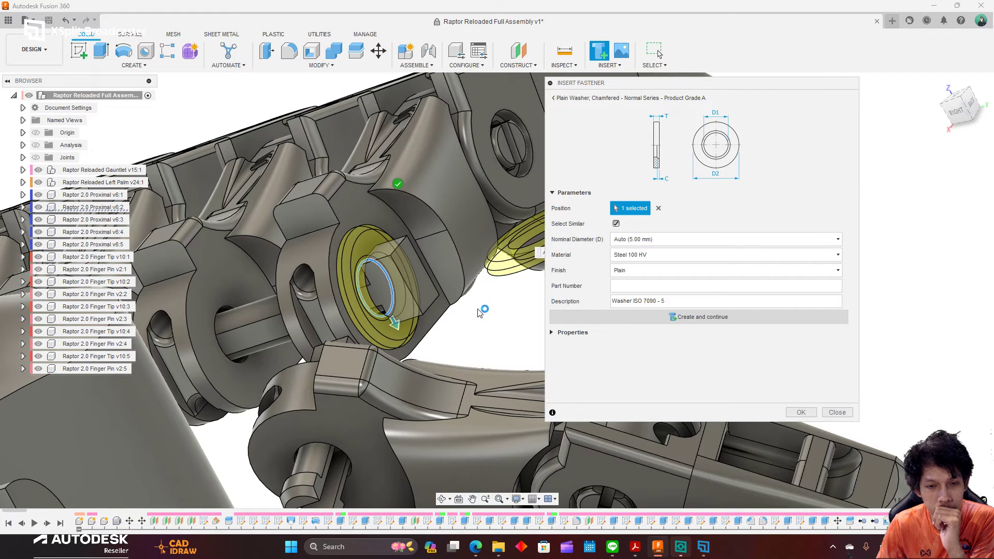
pyautogui.click(702, 316)
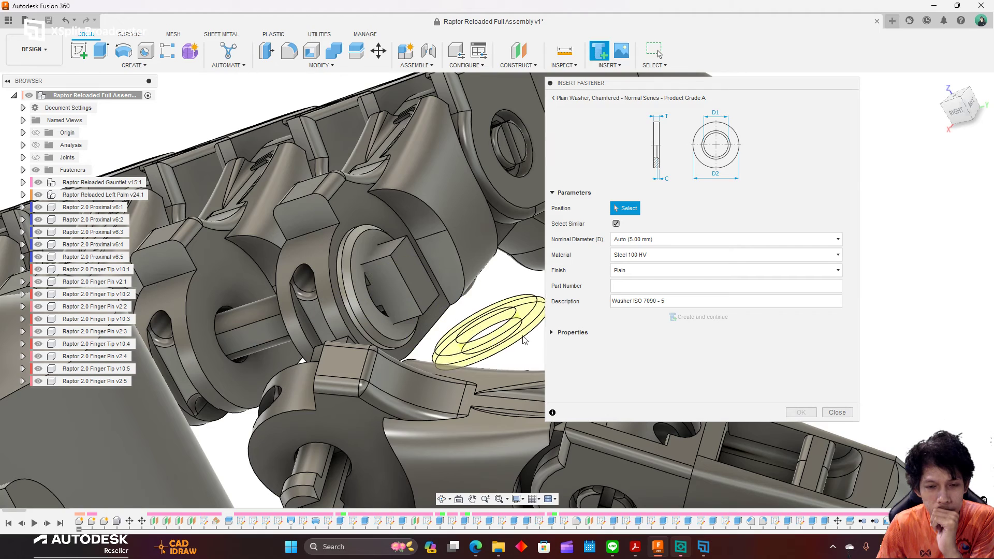
pyautogui.scroll(3, 365, 289)
pyautogui.scroll(2, 365, 285)
pyautogui.scroll(-2, 404, 290)
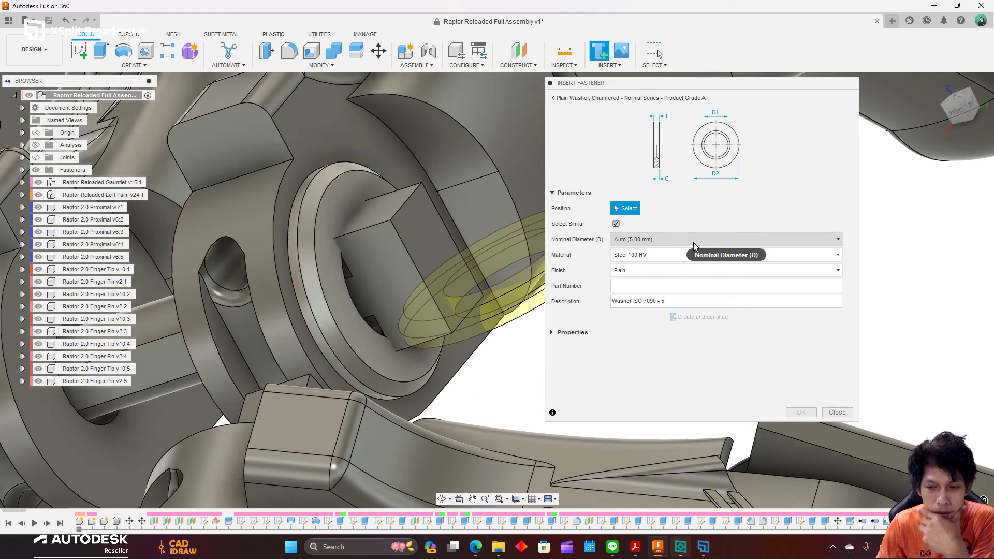
pyautogui.scroll(-2, 486, 237)
pyautogui.scroll(-1, 485, 241)
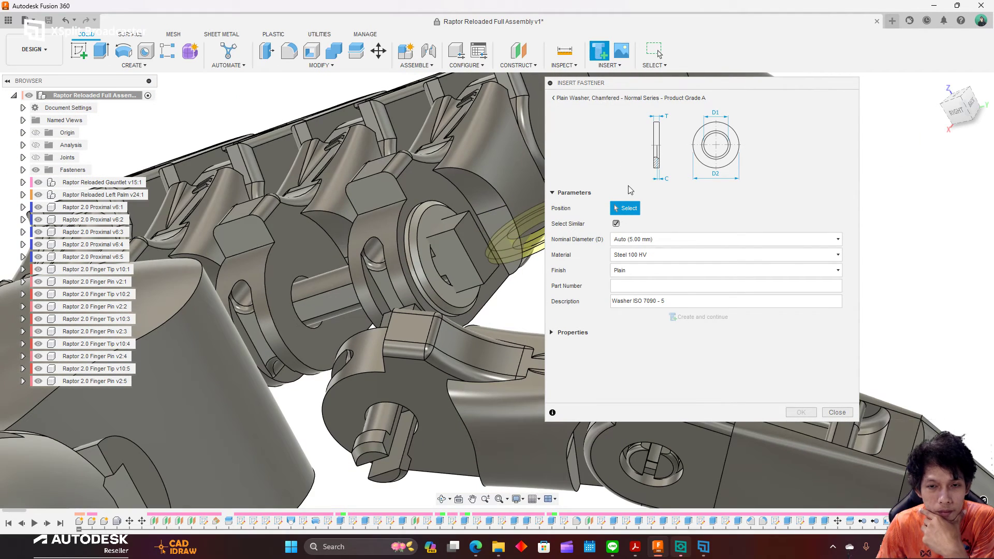
# Step: Browse Fasteners › Bolts And Screws › Hex Head, past Shoulder, to select Hex Screw C (ISO 4018:2011)
pyautogui.click(554, 97)
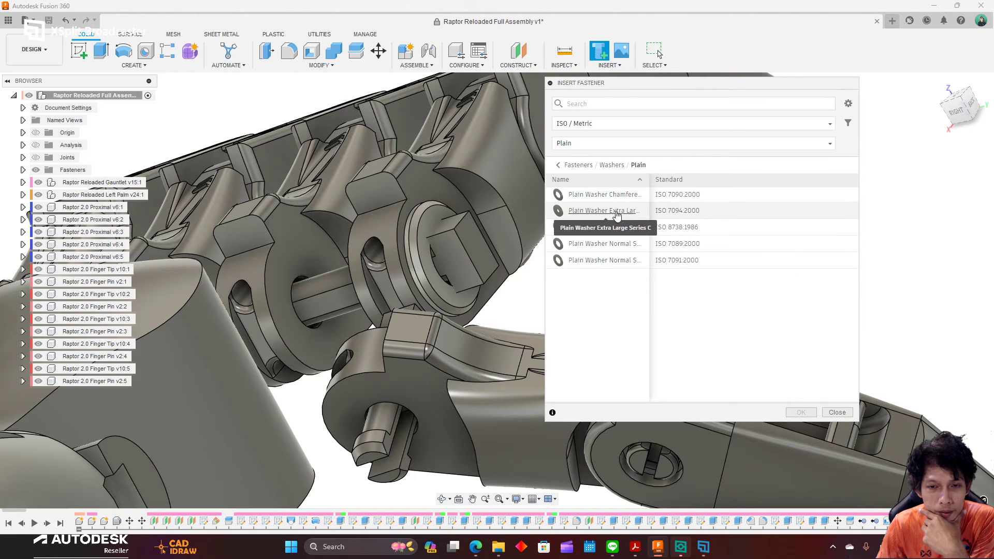
pyautogui.click(644, 144)
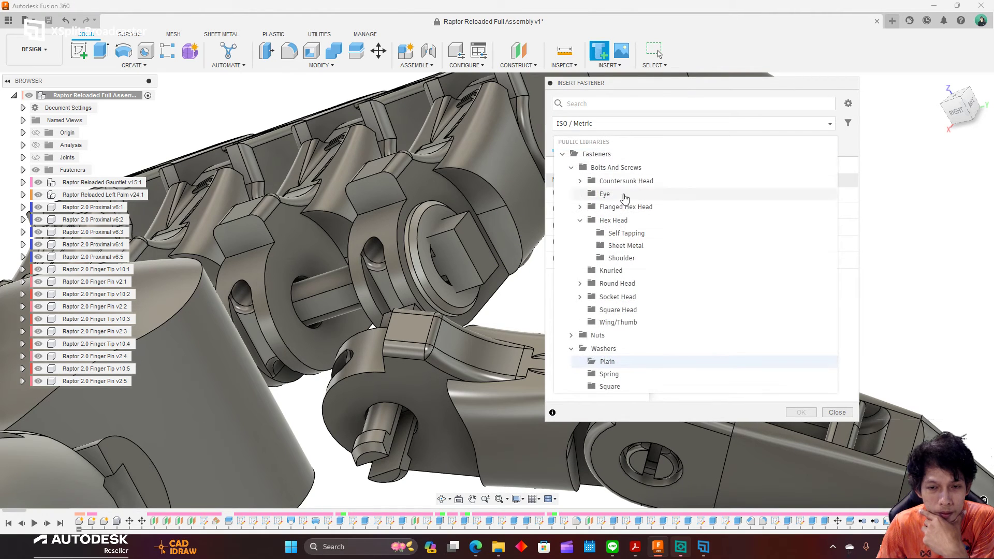
pyautogui.click(580, 220)
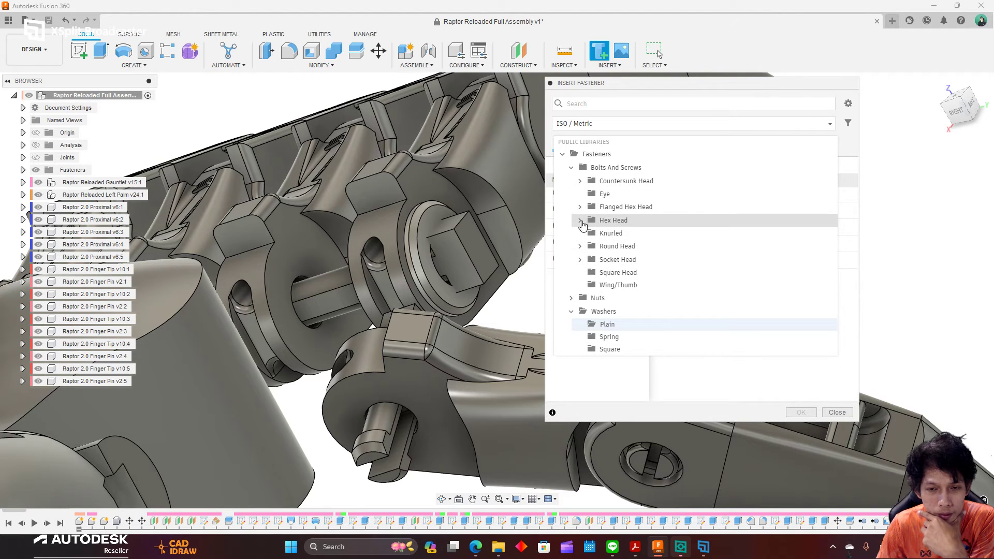
pyautogui.click(580, 221)
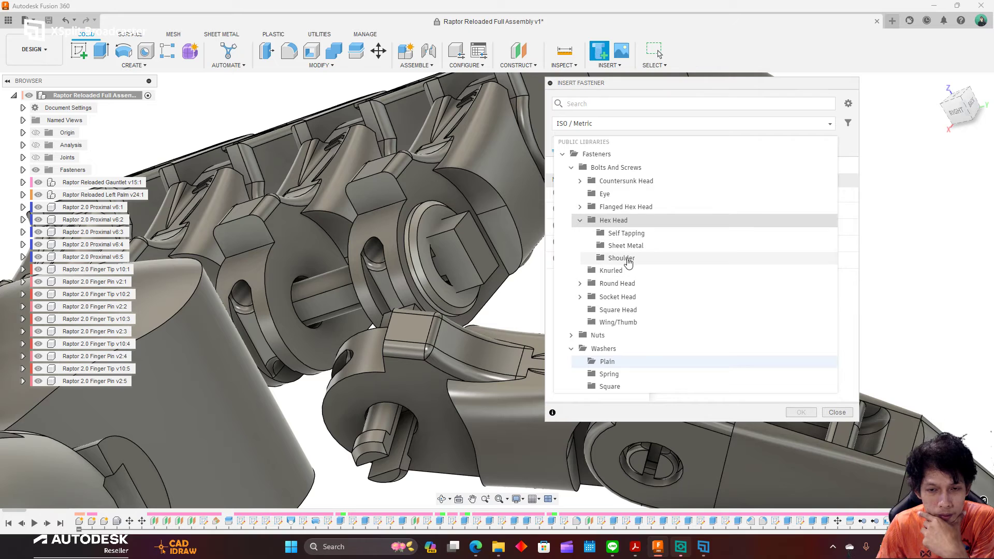
pyautogui.click(624, 258)
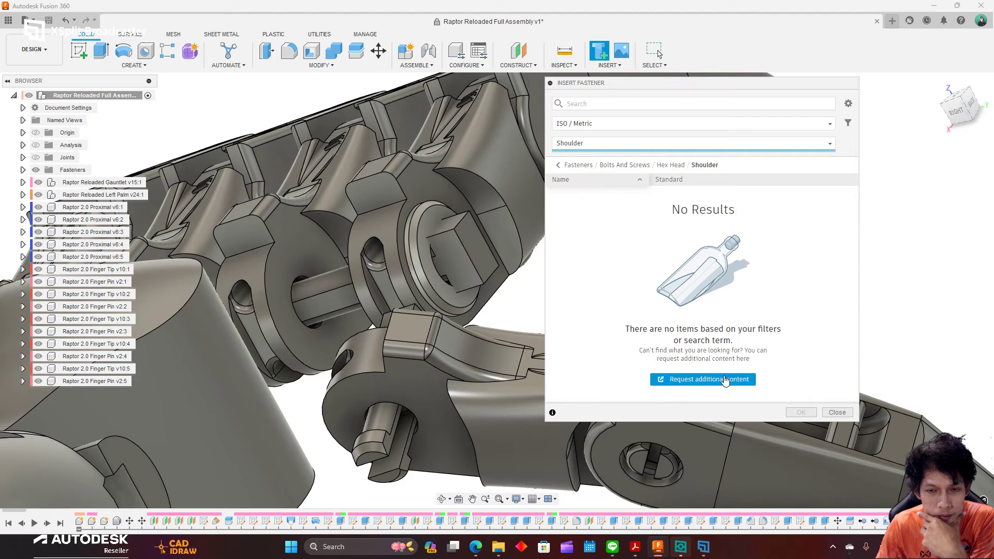
pyautogui.click(665, 165)
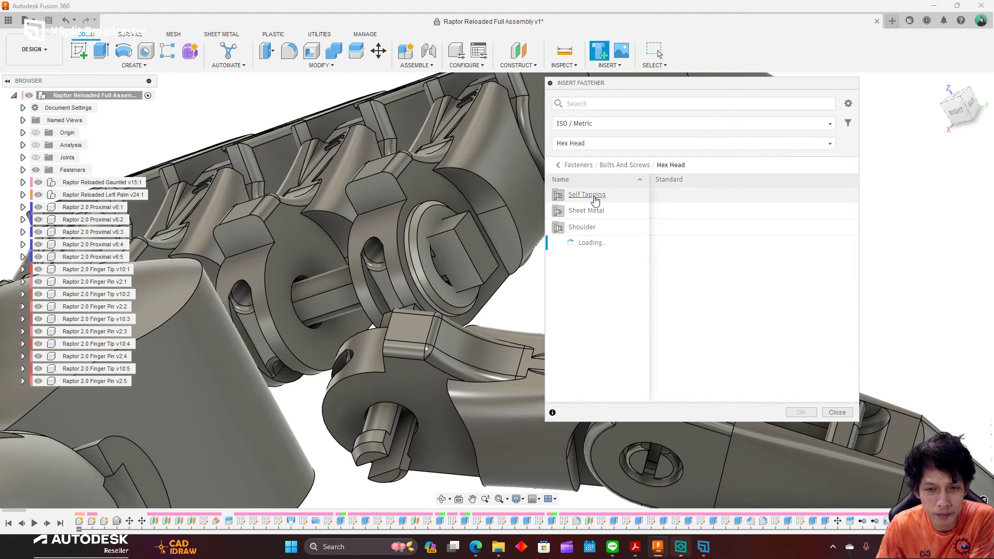
pyautogui.click(579, 166)
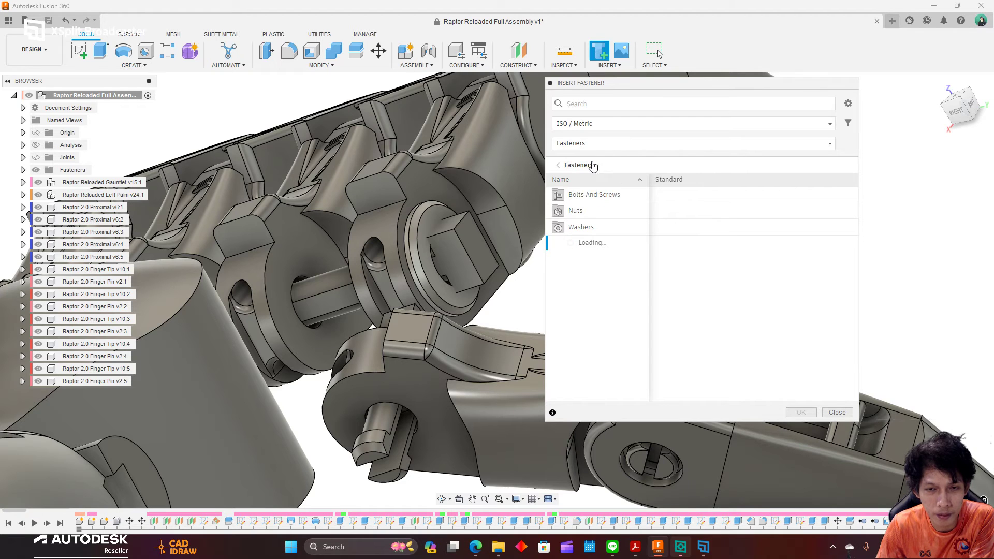
pyautogui.click(603, 145)
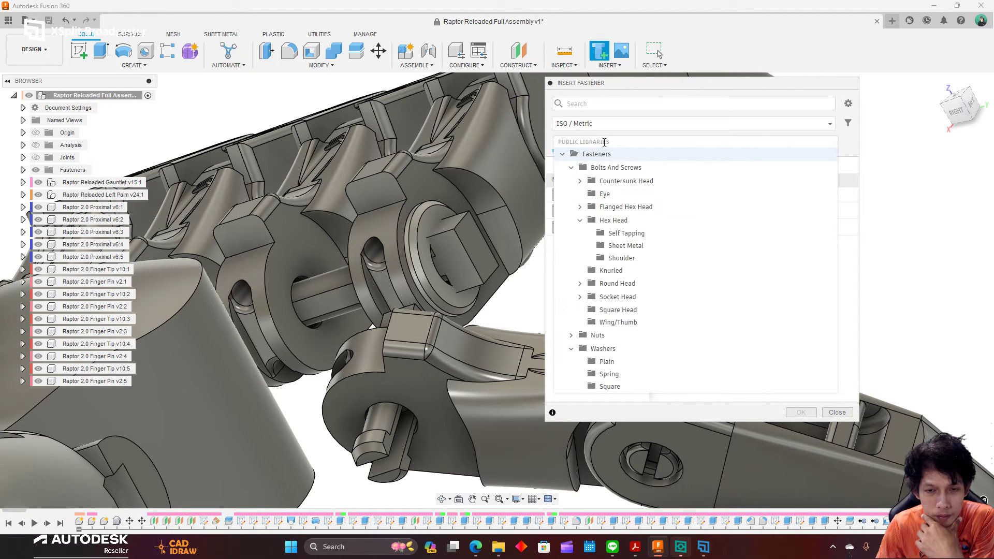
pyautogui.click(610, 220)
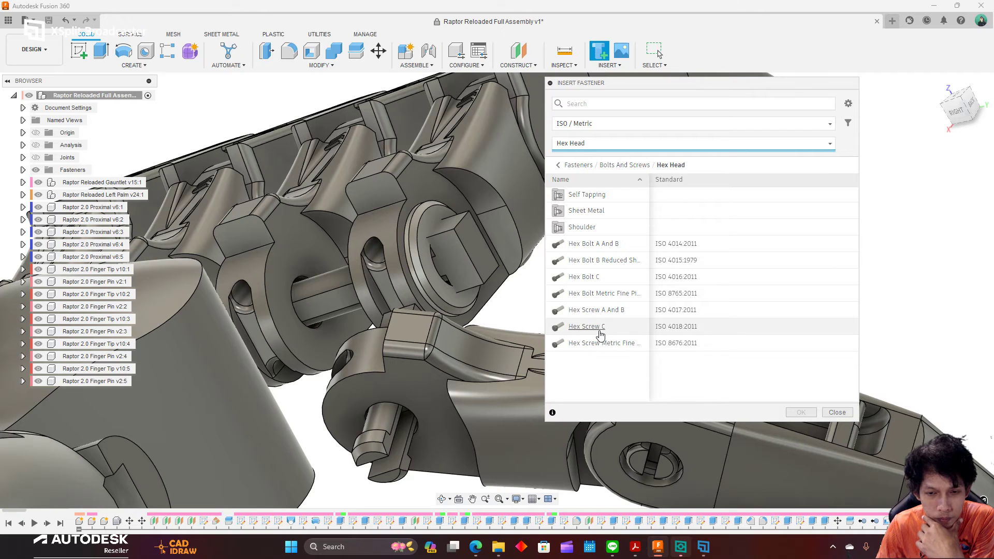
# Step: Place an M5 x 10 ISO 4018 hex screw in the finger joint hole on the washer
pyautogui.click(625, 331)
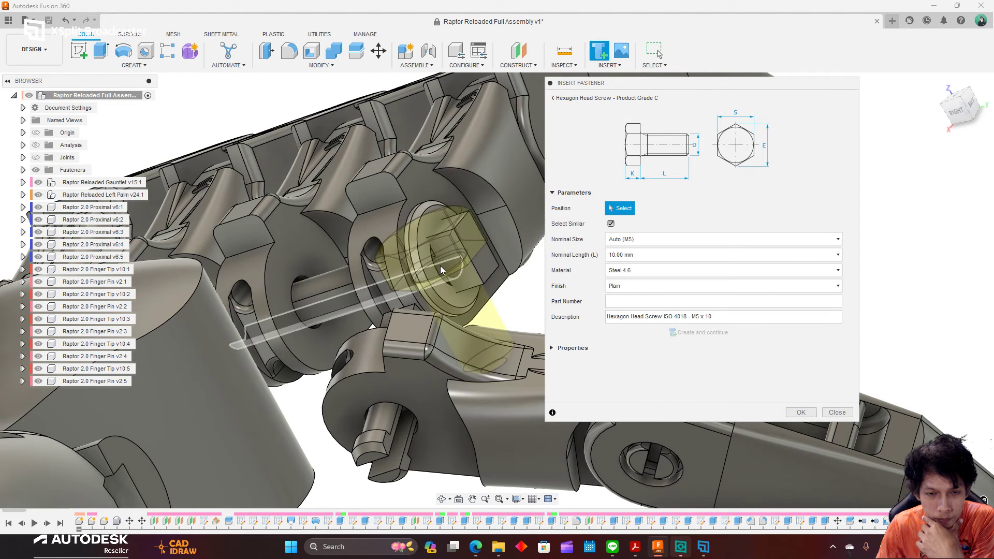
pyautogui.scroll(3, 436, 265)
pyautogui.scroll(3, 430, 252)
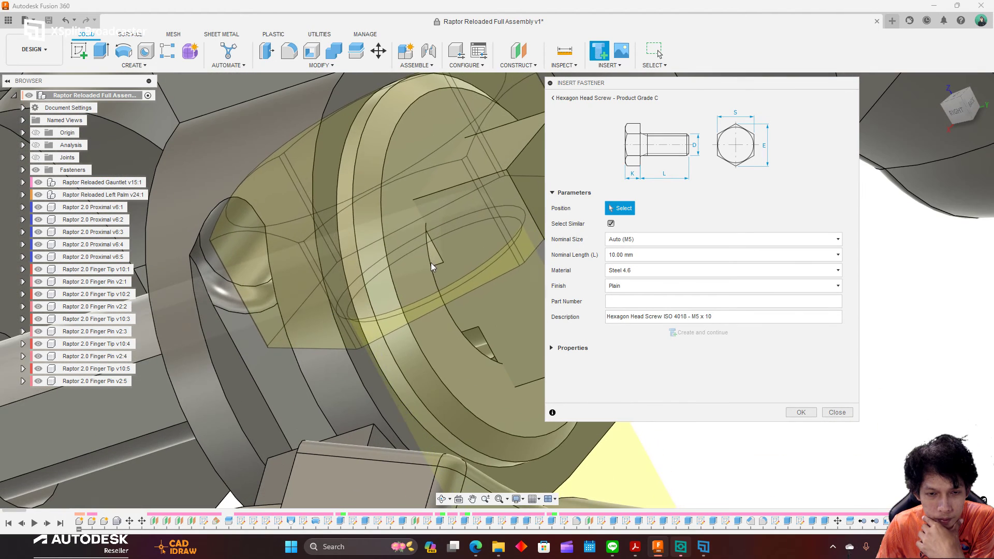
pyautogui.scroll(-3, 429, 258)
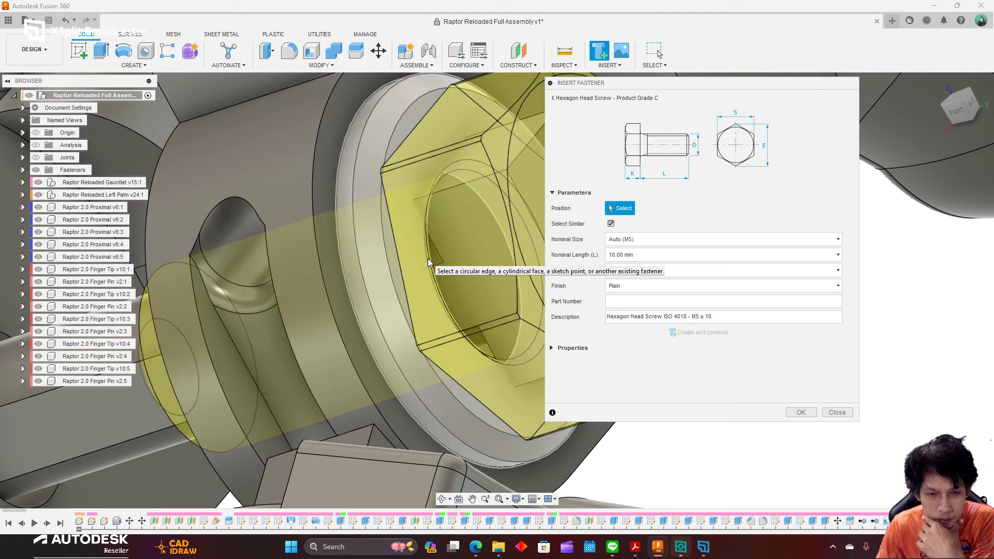
pyautogui.click(433, 259)
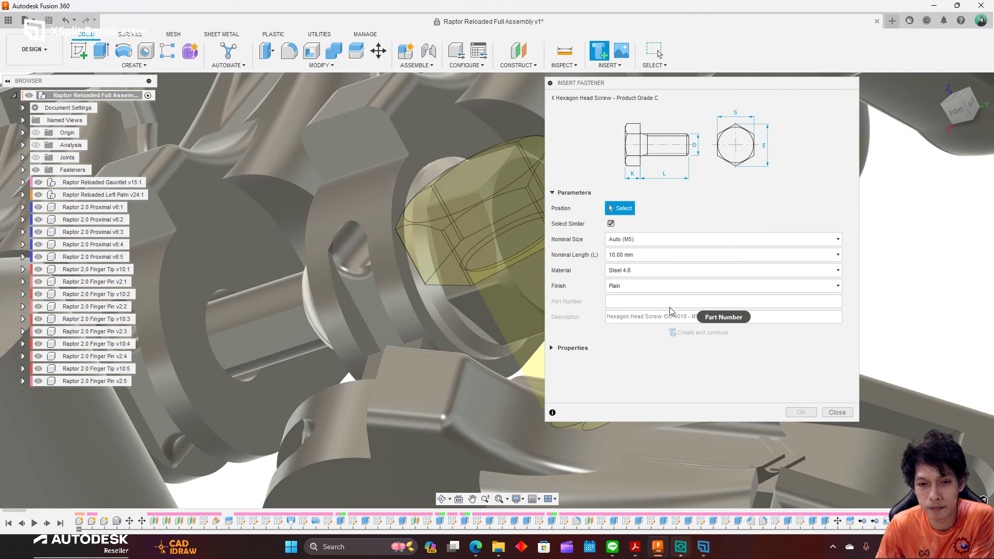
pyautogui.scroll(-3, 420, 293)
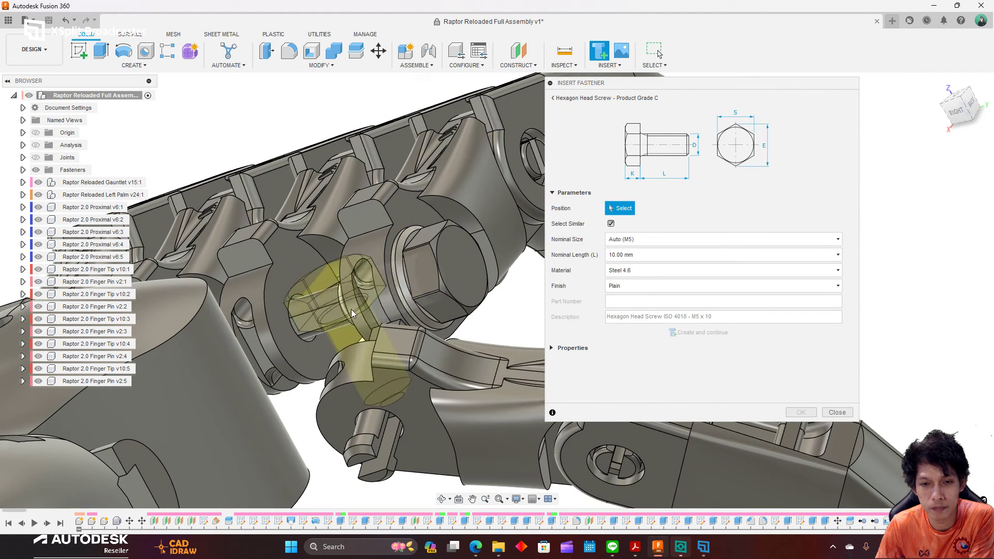
pyautogui.click(835, 412)
pyautogui.scroll(5, 406, 281)
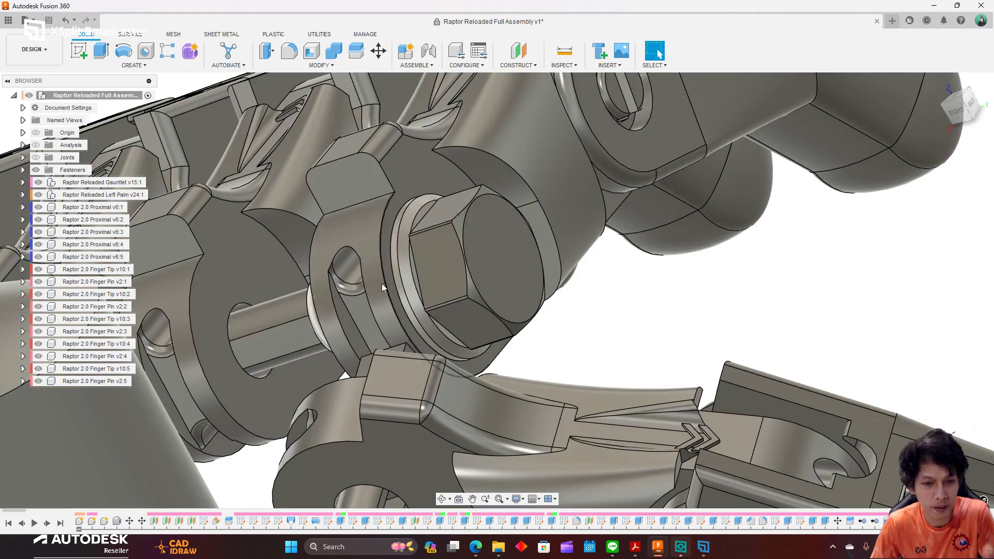
pyautogui.moveTo(381, 284); pyautogui.dragTo(437, 282, button='middle')
pyautogui.scroll(-5, 468, 287)
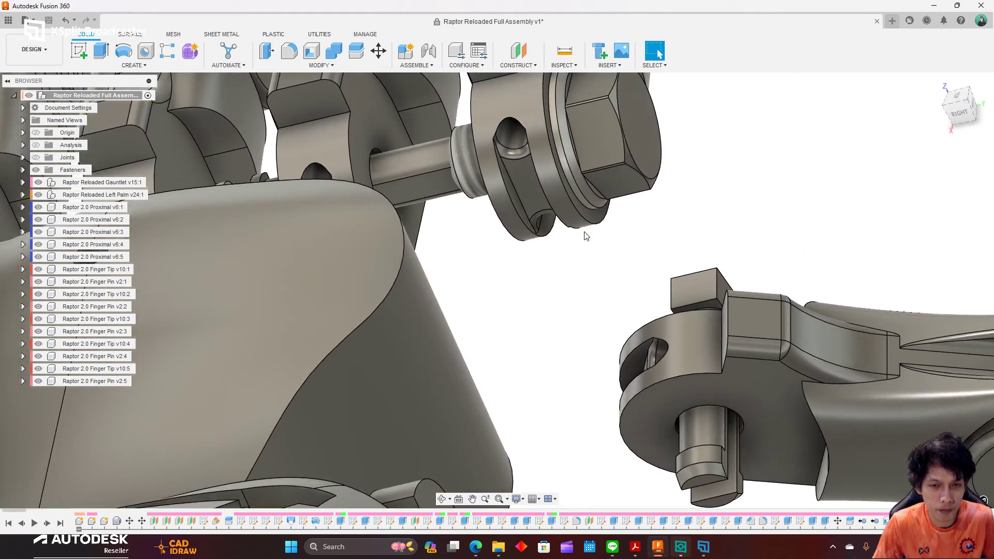
pyautogui.moveTo(585, 236); pyautogui.dragTo(504, 313, button='middle')
pyautogui.scroll(2, 374, 293)
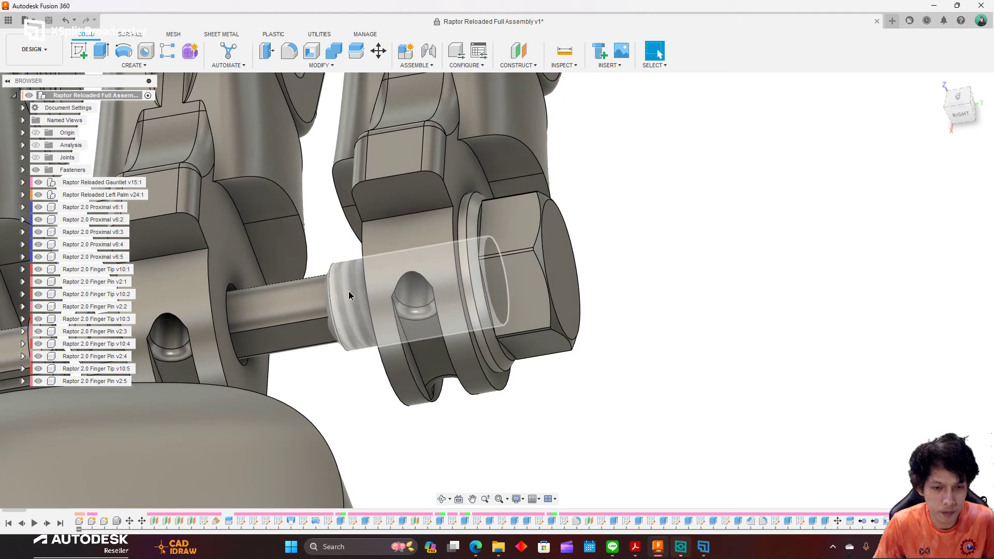
pyautogui.scroll(4, 358, 289)
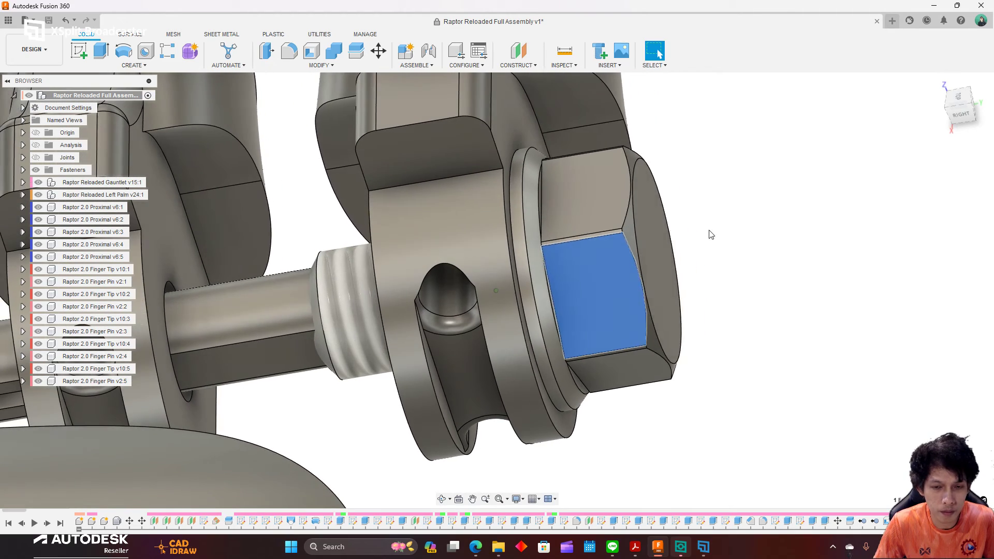
pyautogui.scroll(-1, 595, 185)
pyautogui.moveTo(595, 185)
pyautogui.keyDown('shift'); pyautogui.mouseDown(button='middle')
pyautogui.moveTo(223, 201)
pyautogui.moveTo(530, 270)
pyautogui.moveTo(505, 342)
pyautogui.moveTo(523, 275)
pyautogui.moveTo(705, 355)
pyautogui.moveTo(606, 284)
pyautogui.moveTo(640, 261)
pyautogui.moveTo(657, 226)
pyautogui.mouseUp(button='middle'); pyautogui.keyUp('shift')
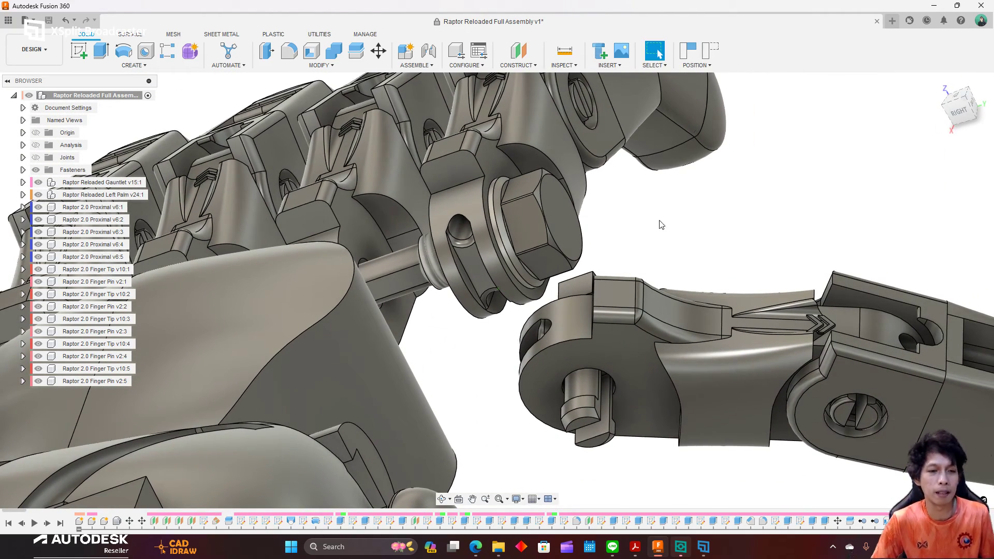
pyautogui.moveTo(657, 226)
pyautogui.keyDown('shift'); pyautogui.mouseDown(button='middle')
pyautogui.moveTo(764, 175)
pyautogui.moveTo(689, 159)
pyautogui.moveTo(569, 179)
pyautogui.mouseUp(button='middle'); pyautogui.keyUp('shift')
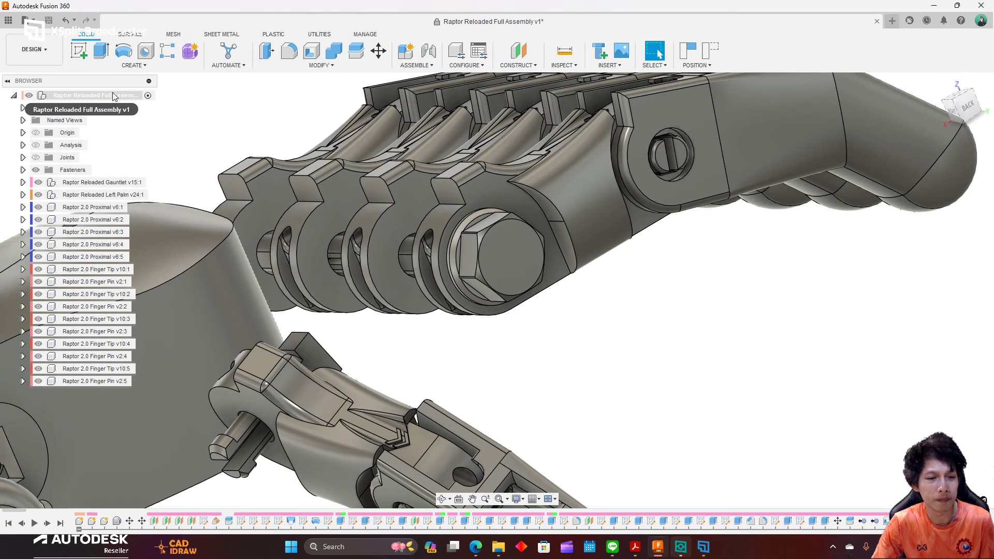
pyautogui.scroll(-2, 753, 313)
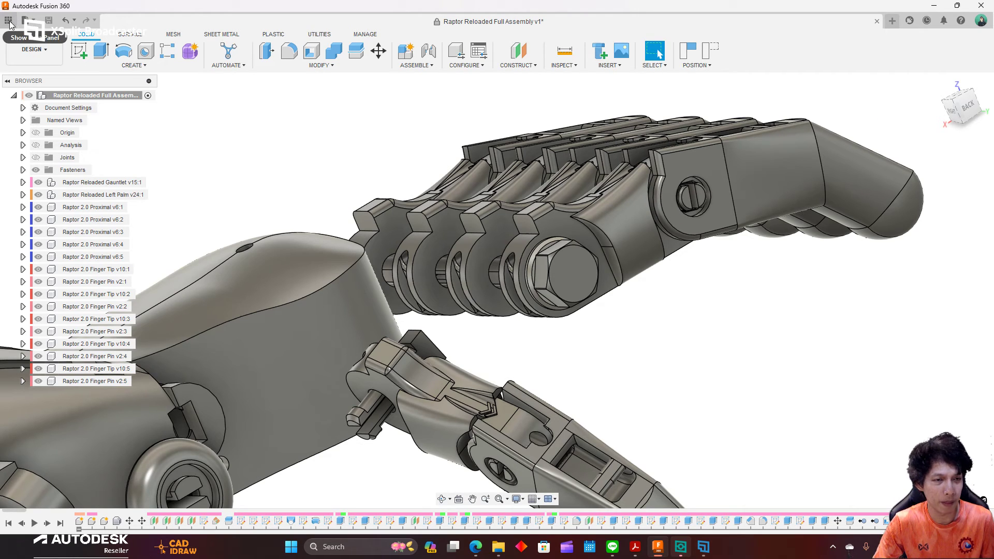
# Step: Check the File menu, Data Panel and team list, then close the Raptor Reloaded Full Assembly tab
pyautogui.click(28, 21)
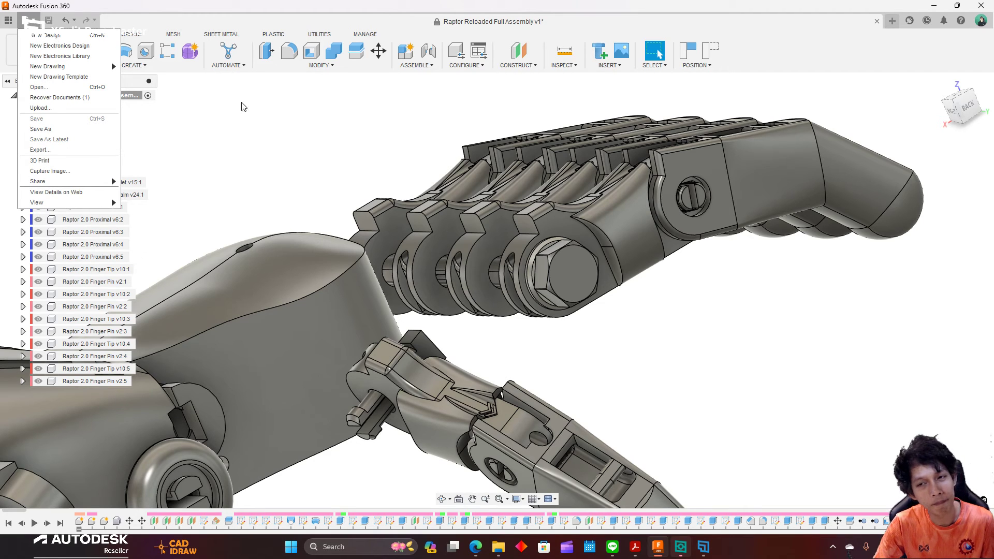
pyautogui.click(633, 75)
pyautogui.click(9, 21)
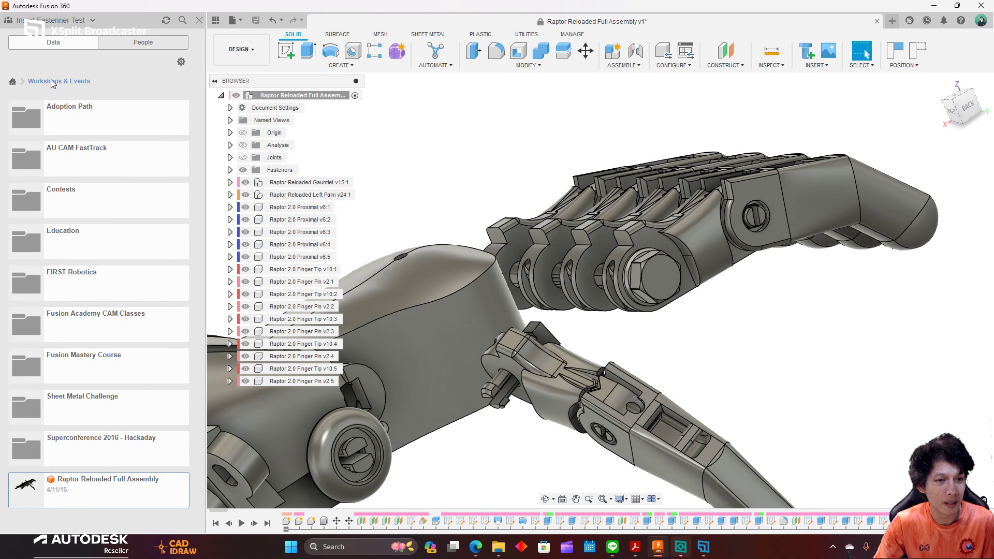
pyautogui.click(75, 20)
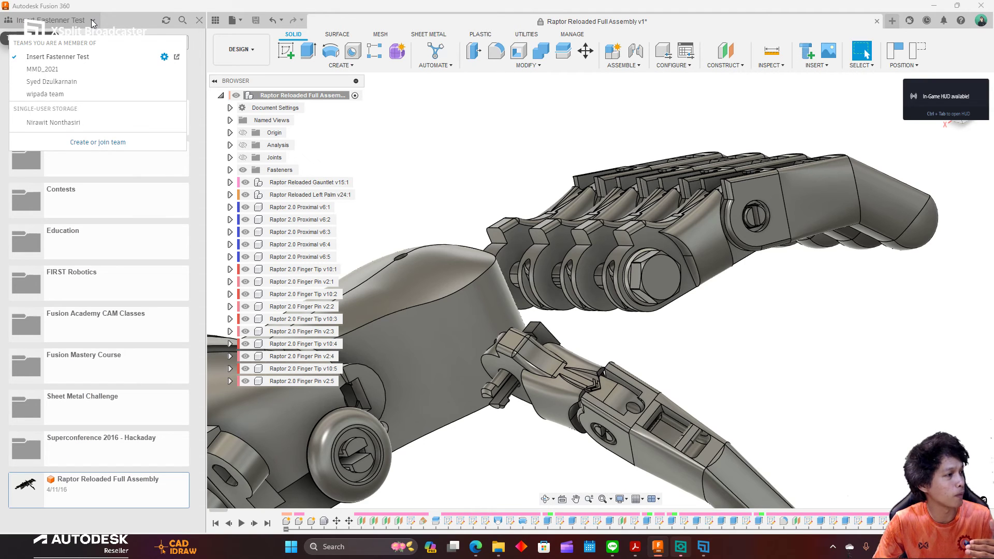
pyautogui.click(74, 143)
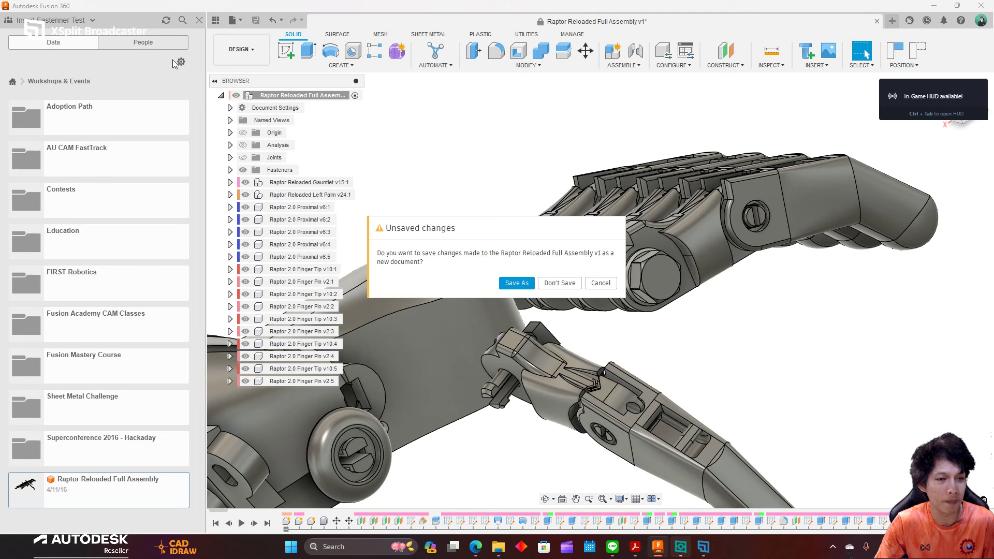
# Step: Discard the assembly's unsaved changes, close the XSplit camera window and re-maximize Fusion 360
pyautogui.click(554, 283)
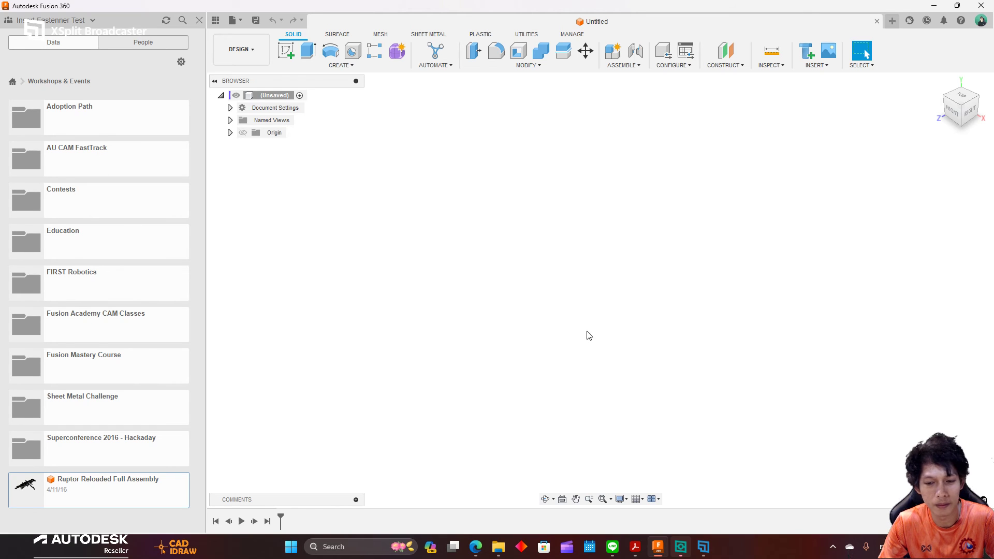
pyautogui.click(956, 5)
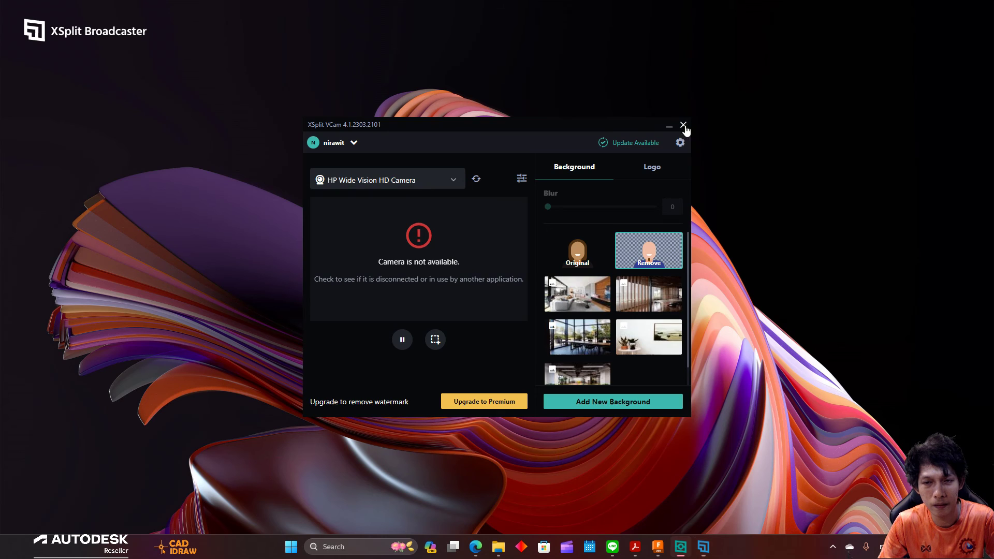
pyautogui.click(686, 127)
pyautogui.click(657, 547)
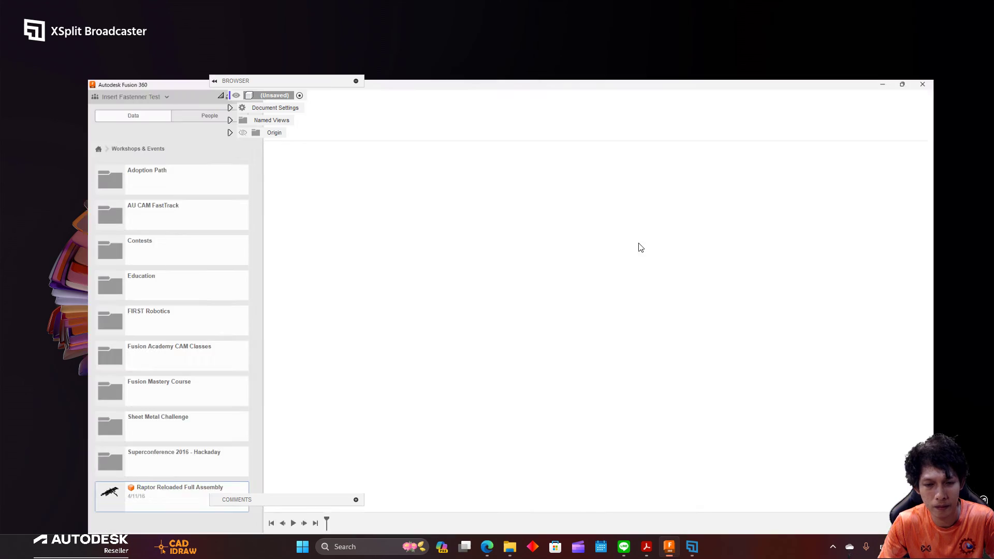
pyautogui.click(52, 20)
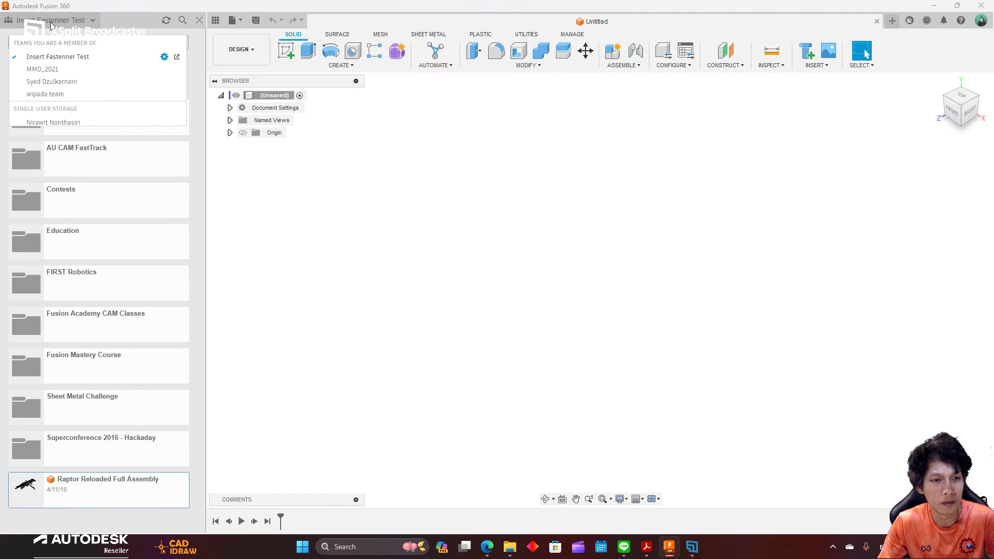
pyautogui.click(89, 118)
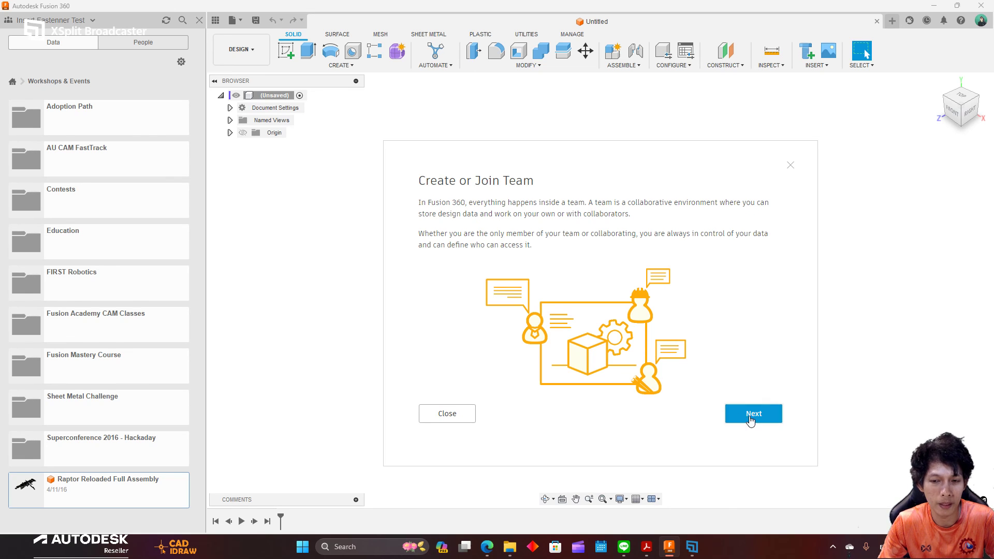
pyautogui.click(750, 413)
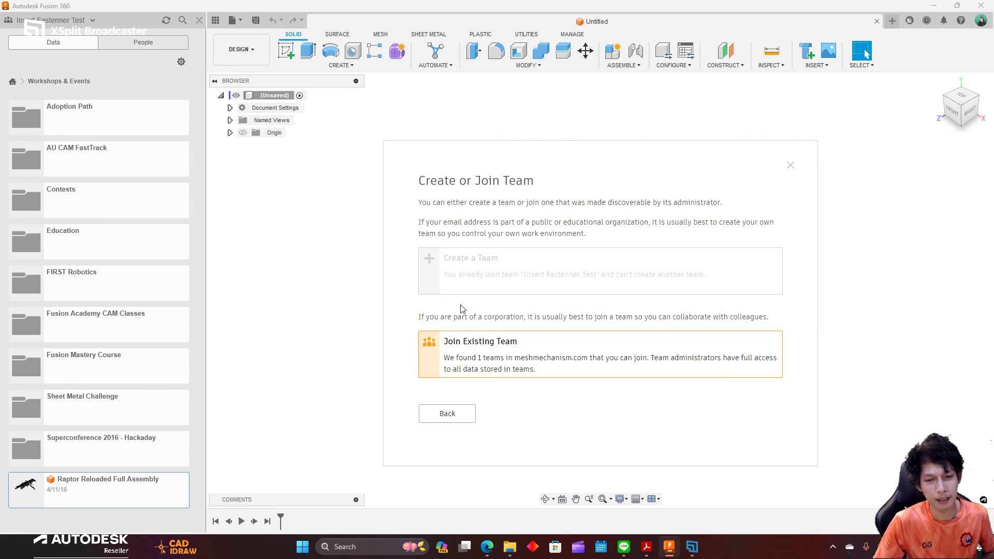
pyautogui.click(457, 417)
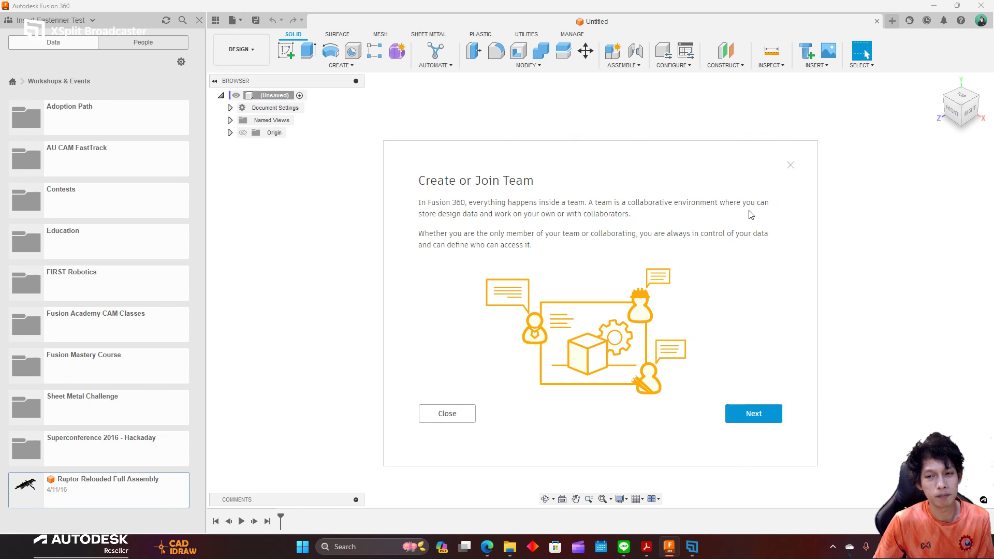
pyautogui.click(791, 166)
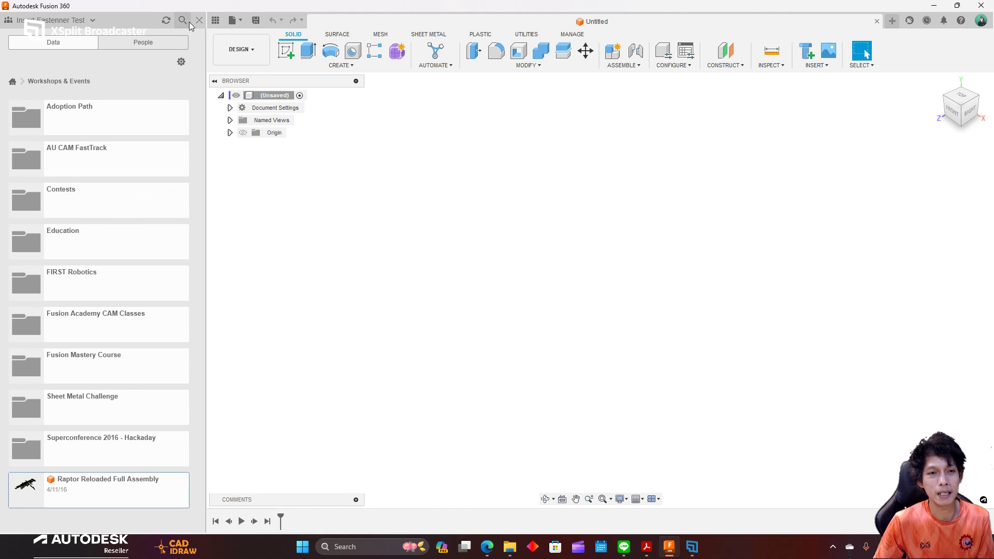
# Step: Close the Data Panel so the empty Untitled design fills the window
pyautogui.click(199, 20)
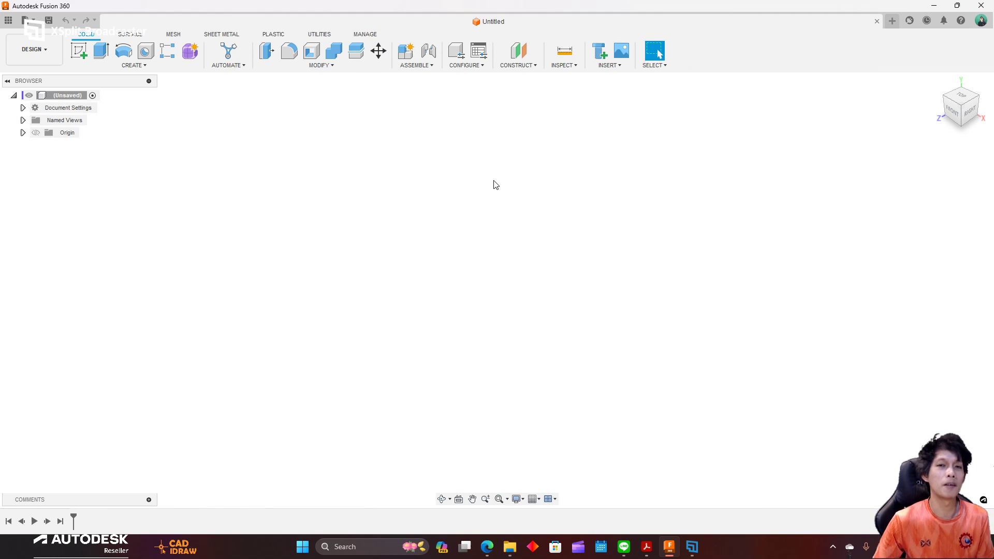